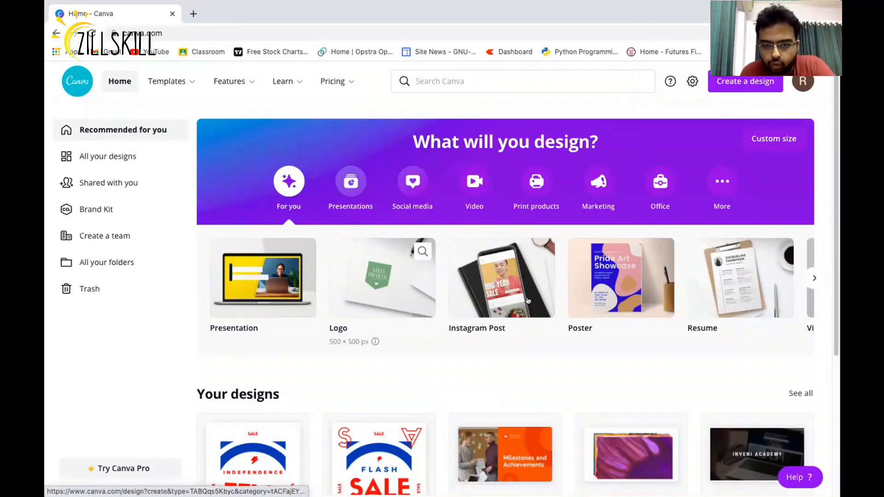
# Step: Search for "sale fl" and bring up the templates of the suggested Sale Flyer category
pyautogui.click(813, 279)
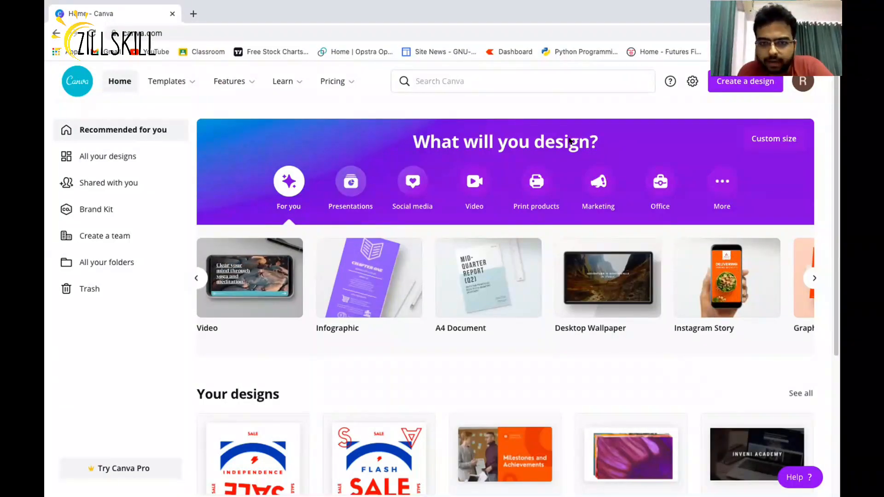
pyautogui.click(484, 71)
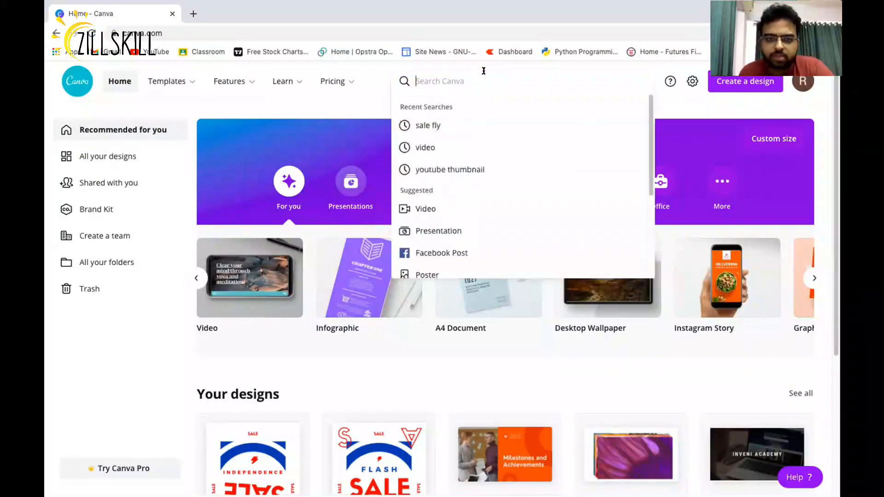
pyautogui.write('sale fl')
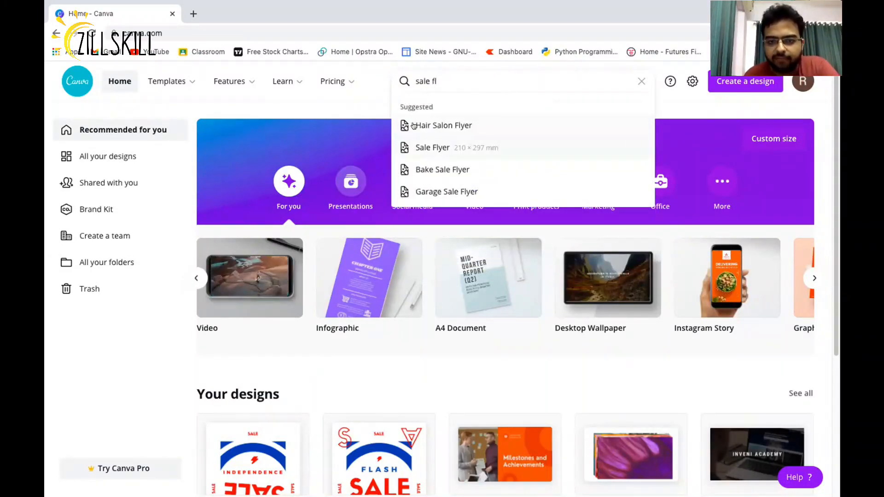
pyautogui.click(450, 144)
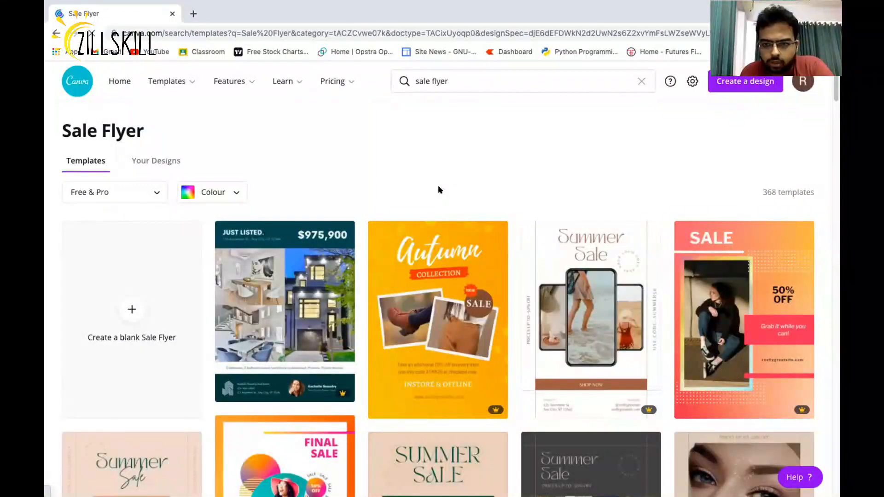
pyautogui.scroll(-8, 438, 186)
pyautogui.scroll(8, 438, 187)
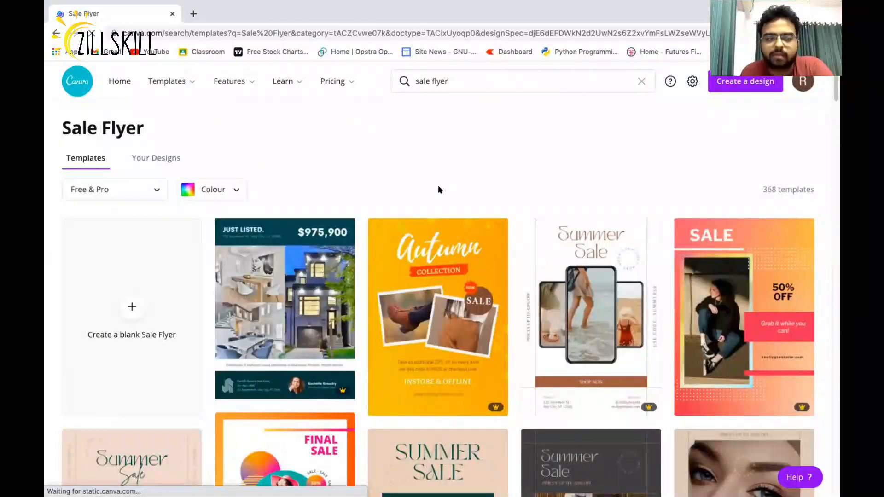
# Step: Filter the Sale Flyer templates to Free only and look through them
pyautogui.moveTo(395, 4)
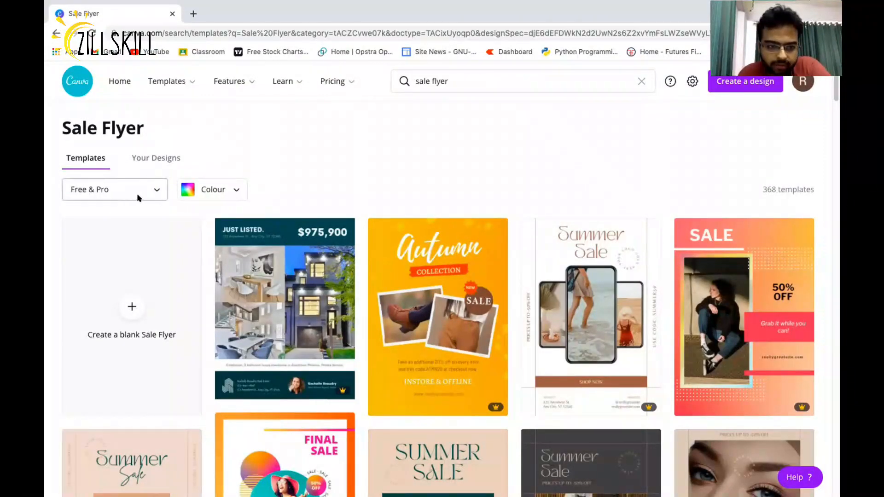
pyautogui.click(156, 191)
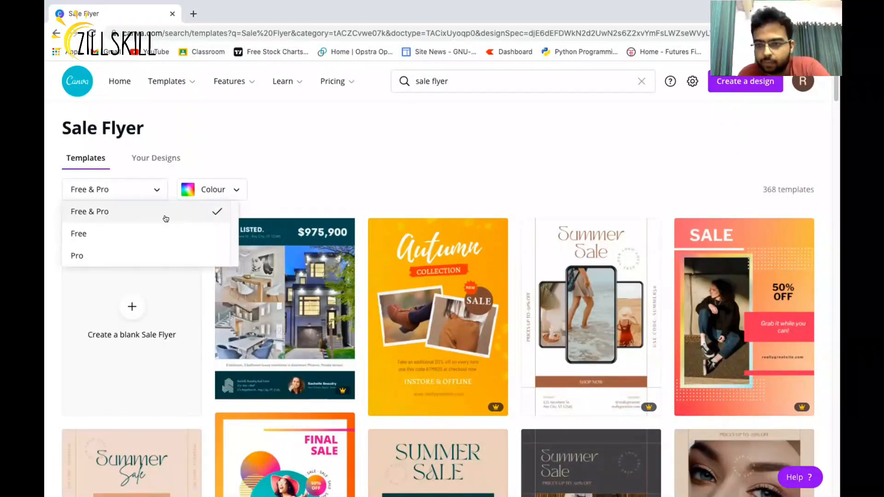
pyautogui.click(84, 235)
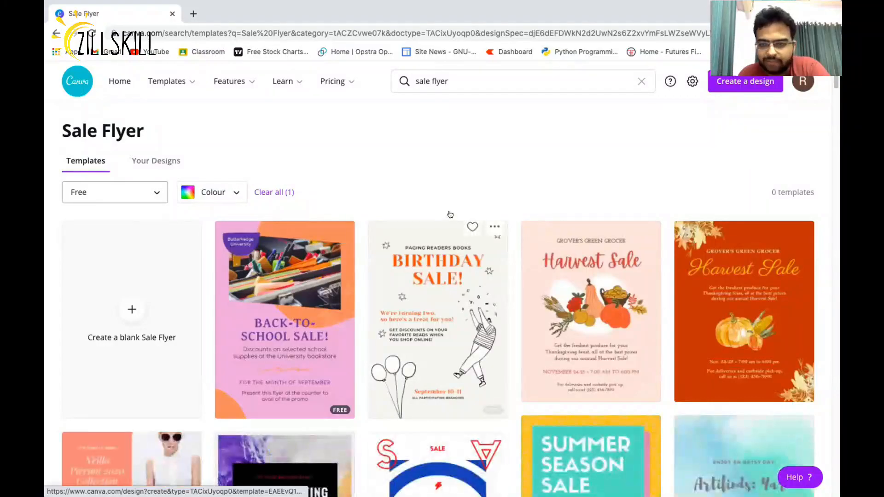
pyautogui.scroll(-10, 507, 277)
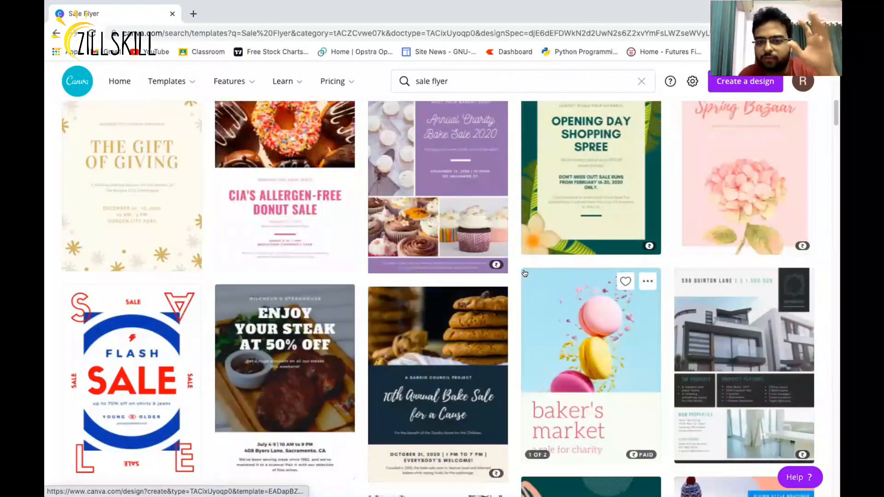
pyautogui.scroll(10, 488, 317)
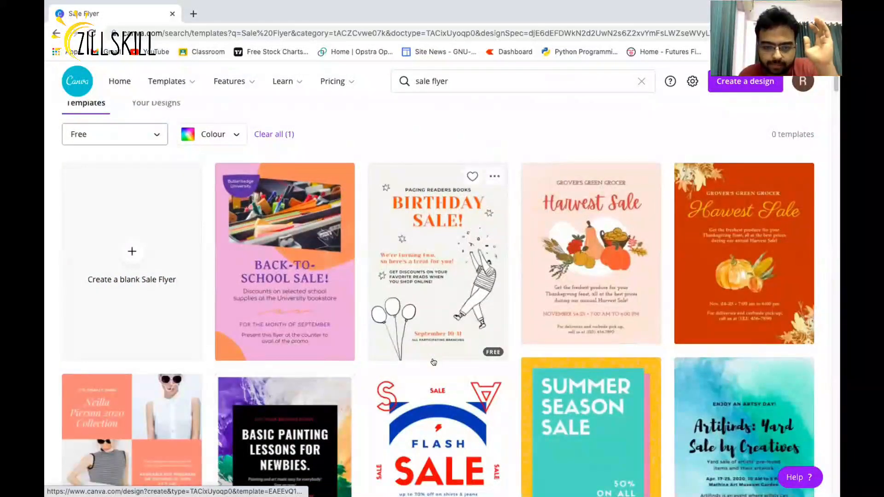
# Step: Open the free Flash Sale flyer template with the blue ring and red SALE text for editing
pyautogui.click(432, 424)
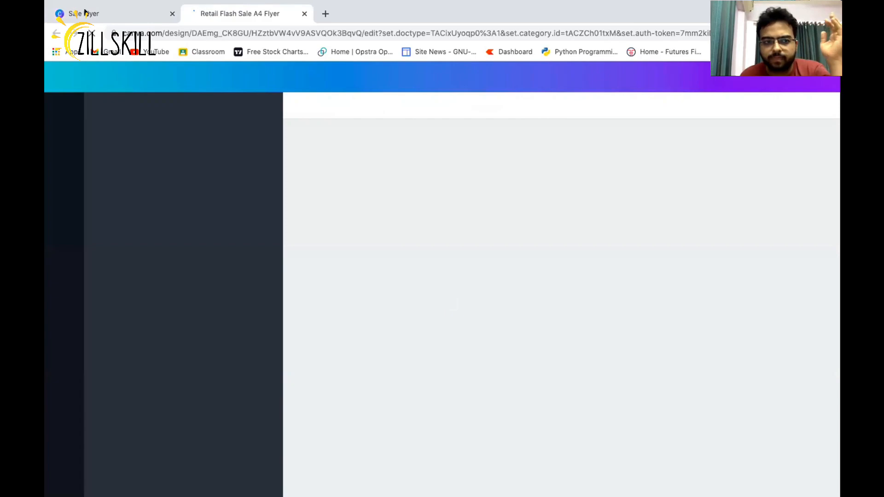
pyautogui.click(85, 13)
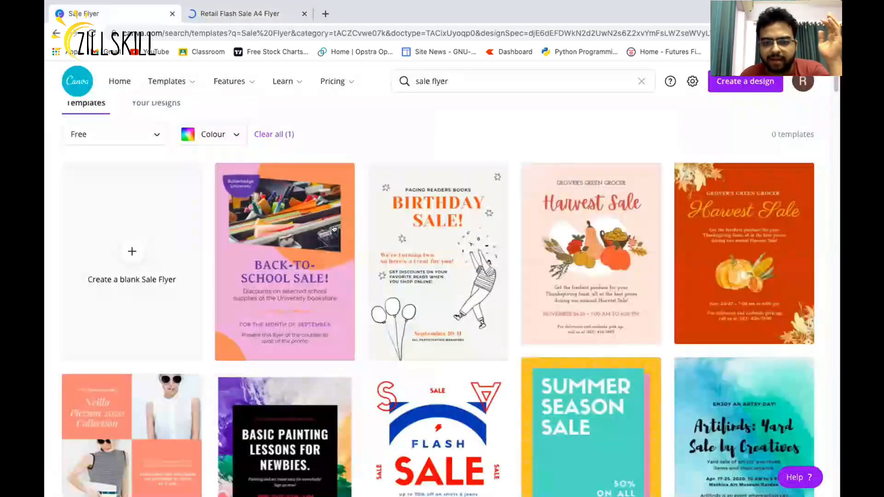
pyautogui.scroll(1, 408, 227)
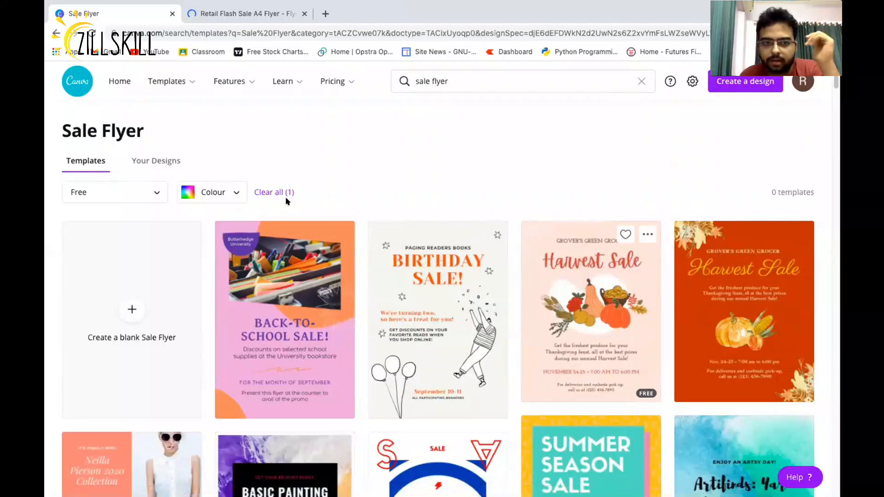
pyautogui.click(247, 13)
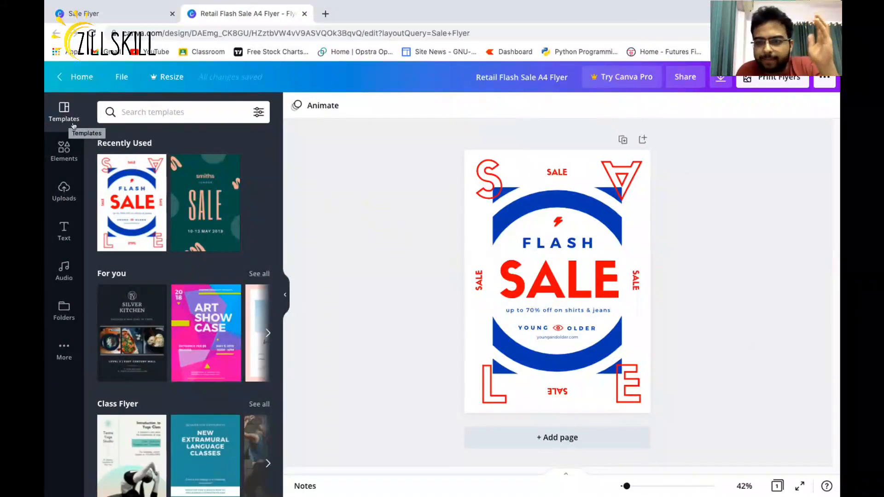
# Step: Examine the available flyer templates, elements, uploaded media, text styles and audio tracks
pyautogui.scroll(-1, 205, 302)
pyautogui.scroll(-4, 204, 302)
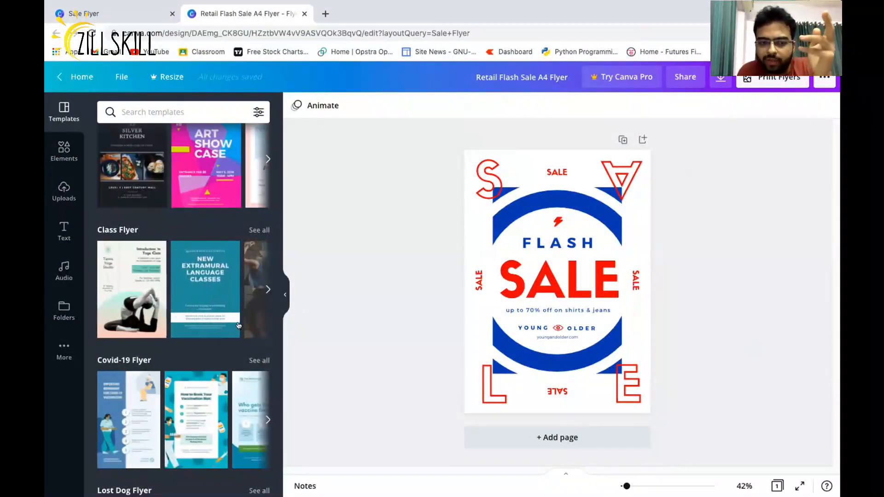
pyautogui.scroll(2, 217, 294)
pyautogui.scroll(1, 217, 293)
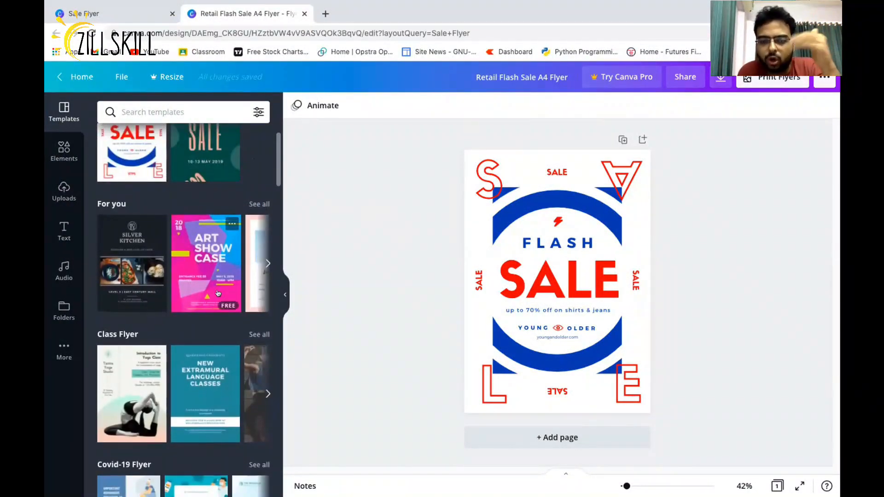
pyautogui.scroll(2, 218, 293)
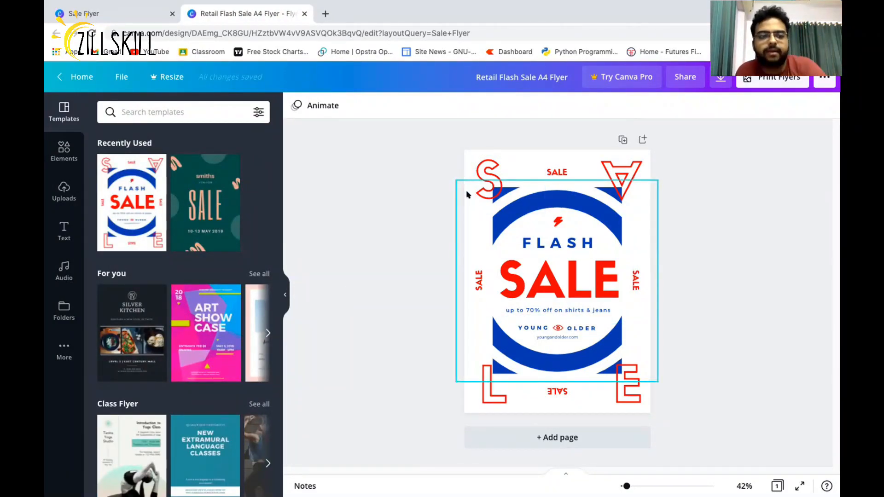
pyautogui.click(55, 150)
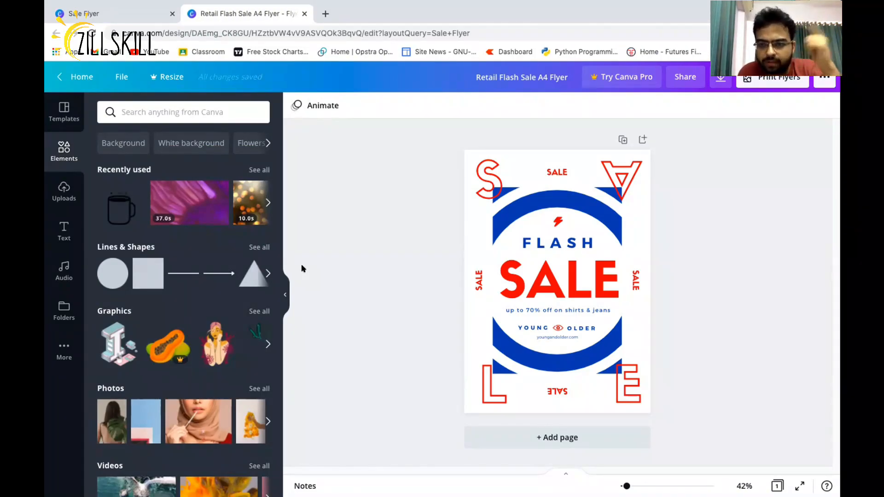
pyautogui.click(56, 188)
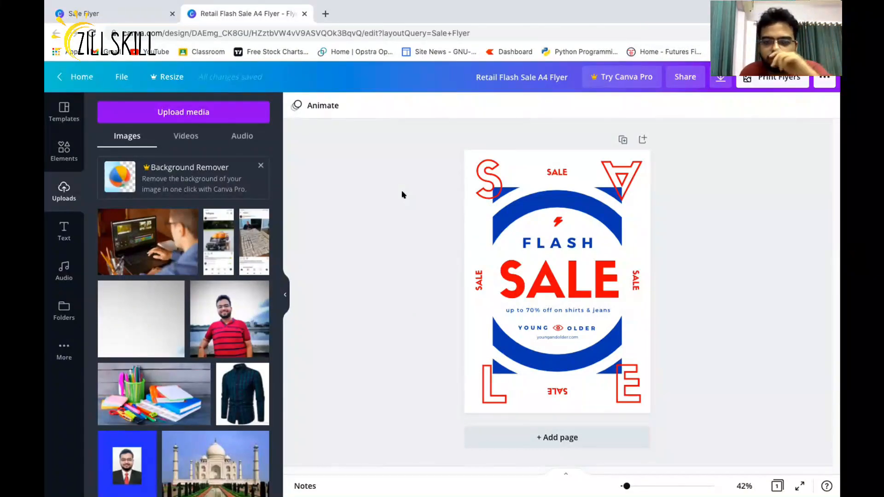
pyautogui.click(64, 230)
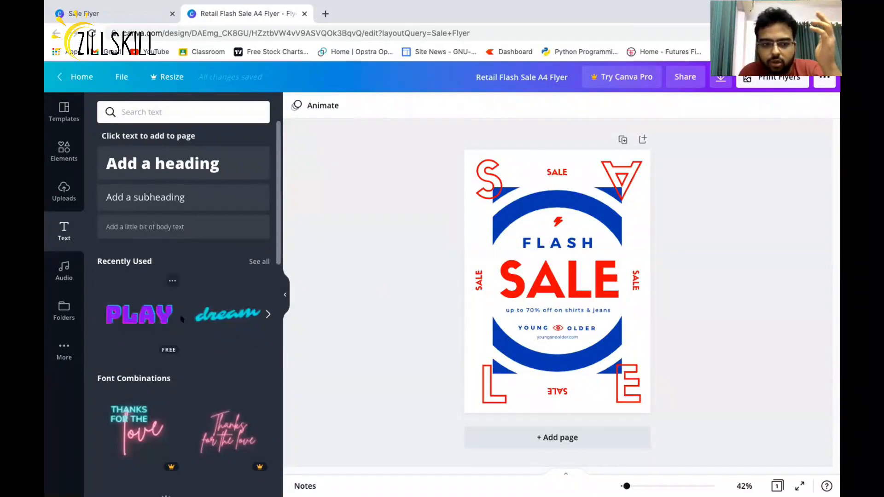
pyautogui.scroll(-3, 187, 290)
pyautogui.scroll(2, 187, 290)
pyautogui.scroll(1, 187, 290)
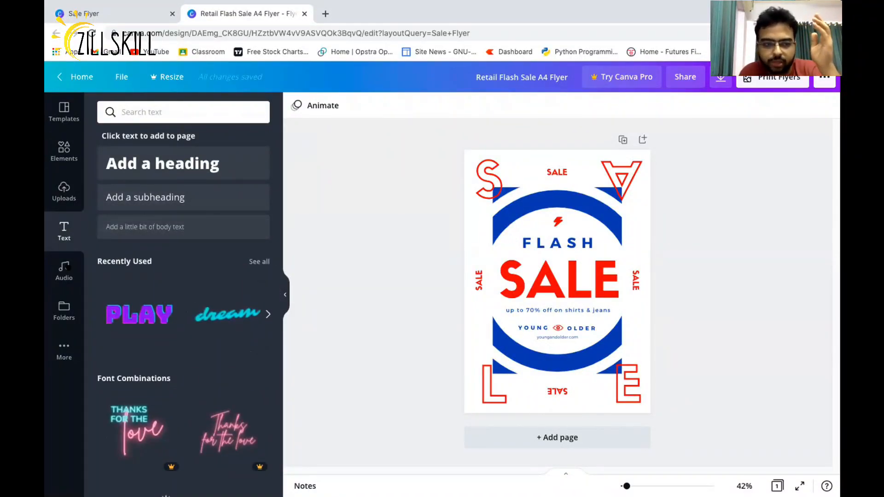
pyautogui.click(64, 270)
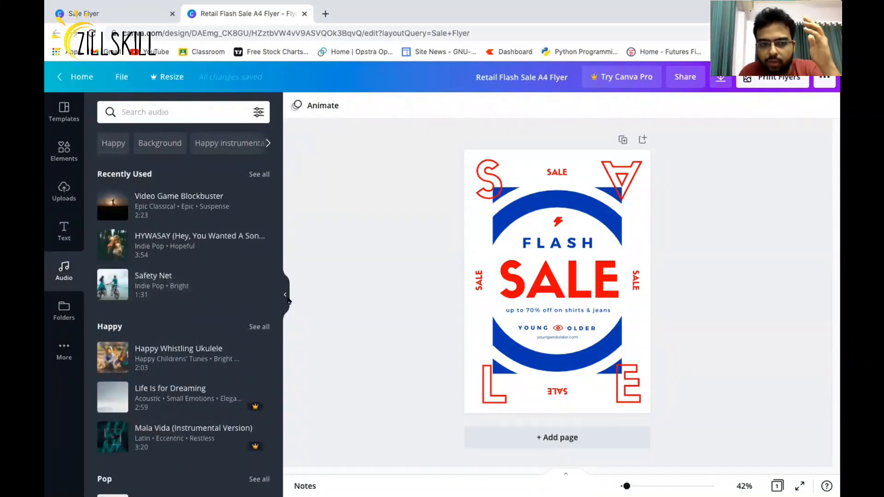
# Step: Collapse the audio library to enlarge the canvas and set the page zoom to 75%
pyautogui.click(285, 298)
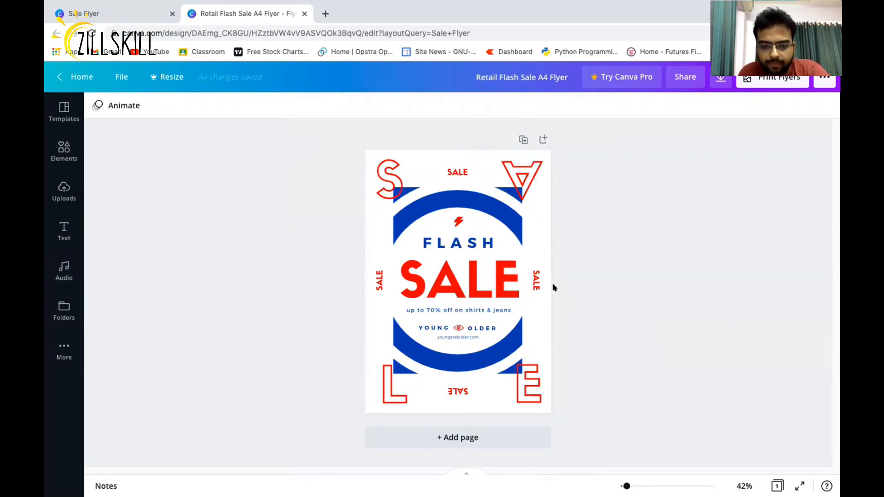
pyautogui.click(742, 486)
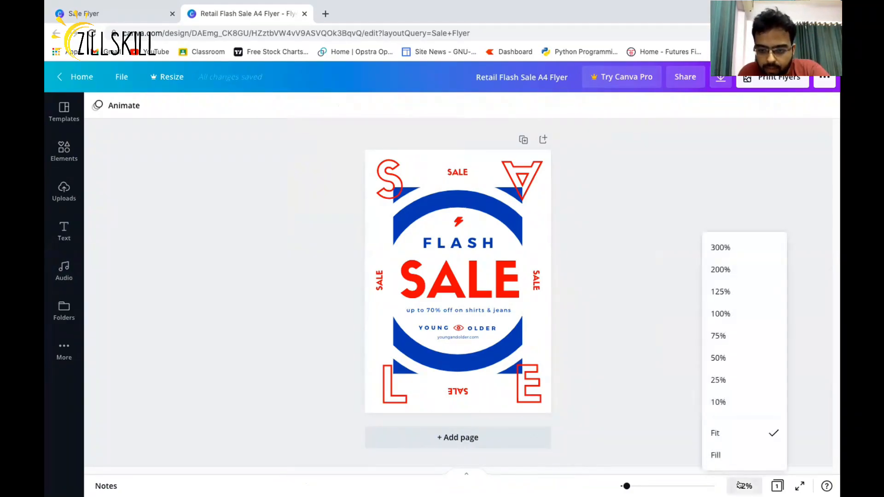
pyautogui.click(723, 339)
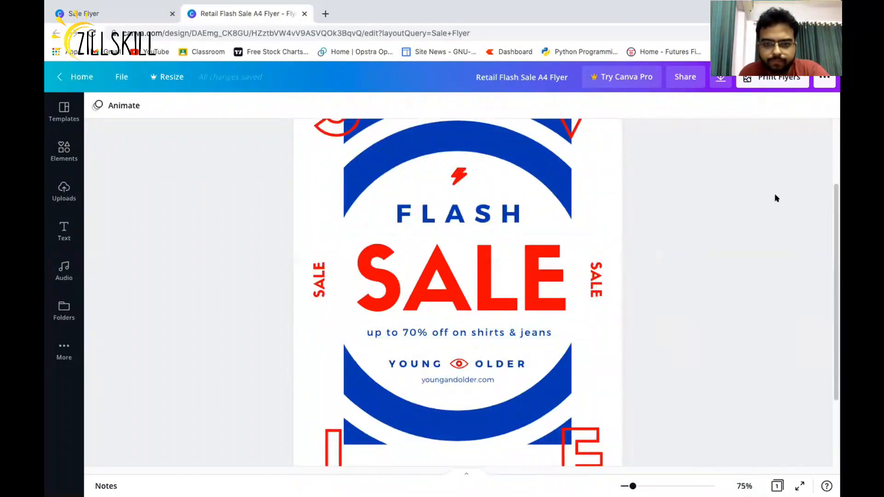
# Step: Examine the flyer from top to bottom, including the outlined corner letters and the central sale text
pyautogui.scroll(1, 579, 344)
pyautogui.scroll(2, 579, 345)
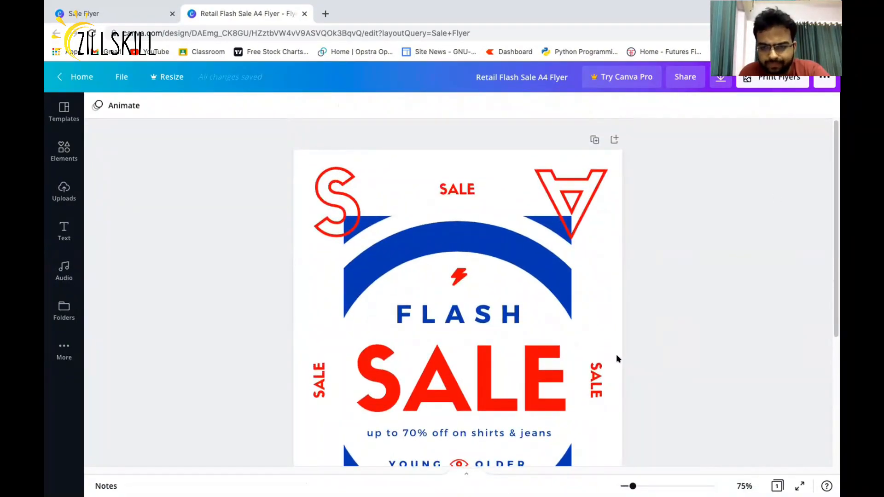
pyautogui.scroll(-4, 616, 358)
pyautogui.scroll(5, 600, 350)
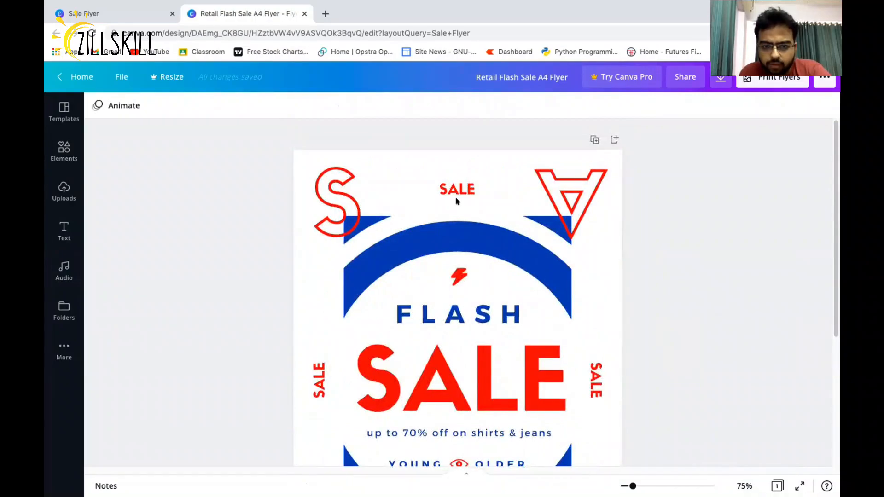
pyautogui.click(554, 204)
pyautogui.scroll(-3, 463, 331)
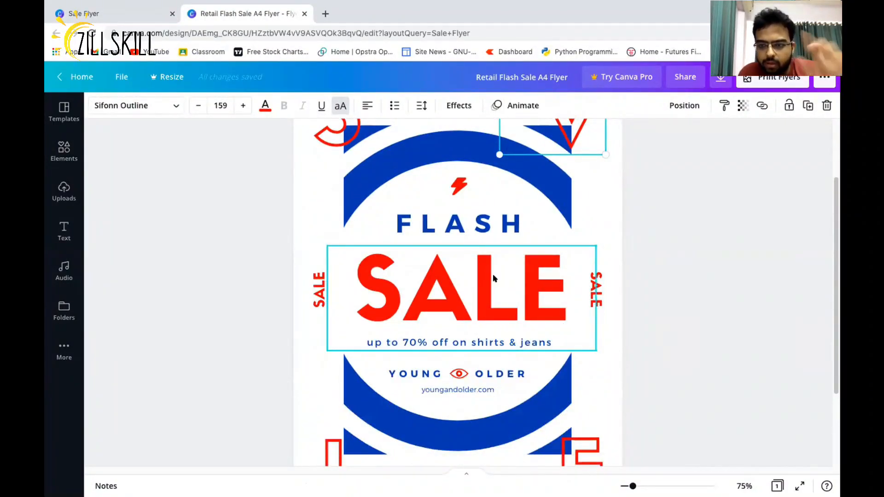
pyautogui.scroll(1, 476, 230)
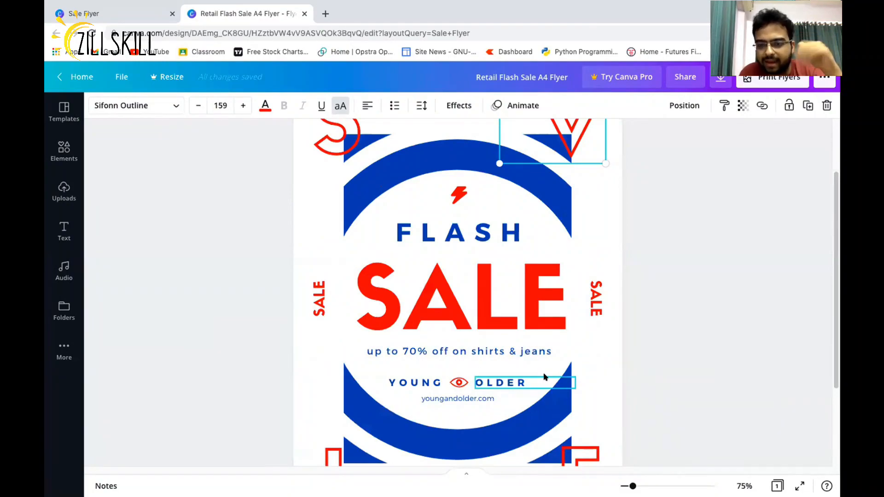
pyautogui.scroll(3, 544, 376)
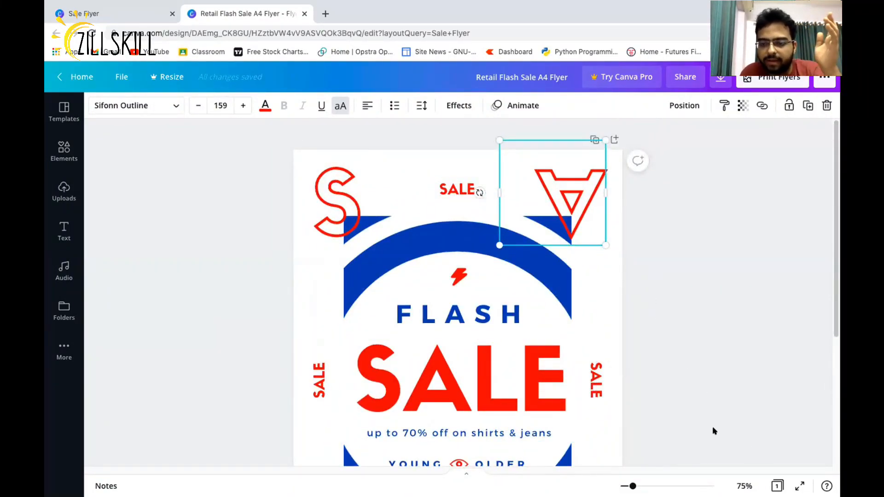
pyautogui.click(665, 236)
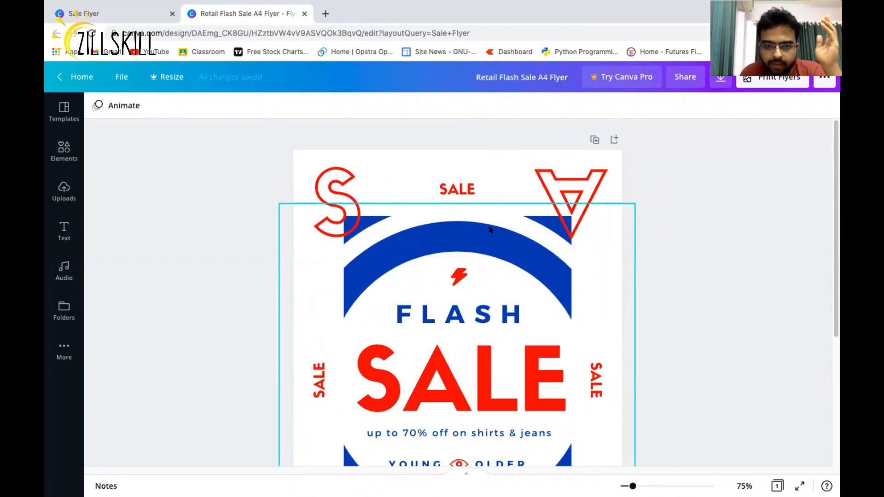
# Step: Delete the outlined letter S and the inverted outlined A from the flyer's upper corners
pyautogui.click(333, 193)
pyautogui.scroll(-5, 415, 239)
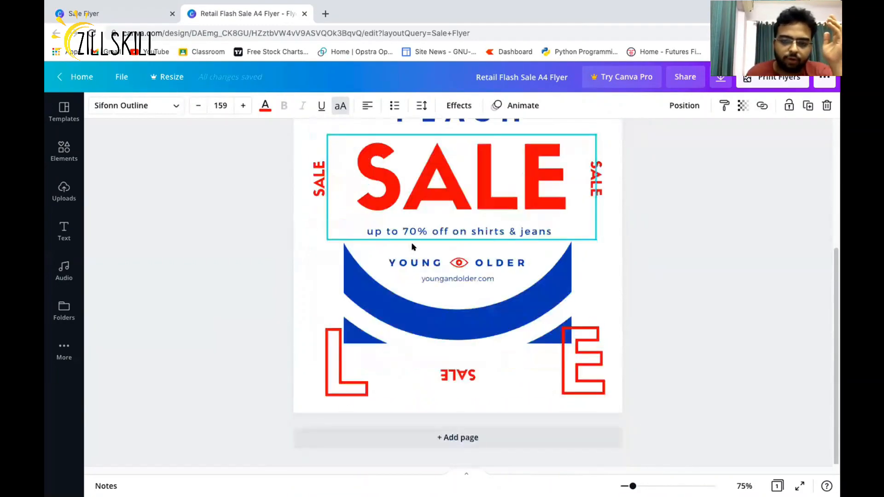
pyautogui.scroll(5, 359, 313)
pyautogui.scroll(-5, 481, 305)
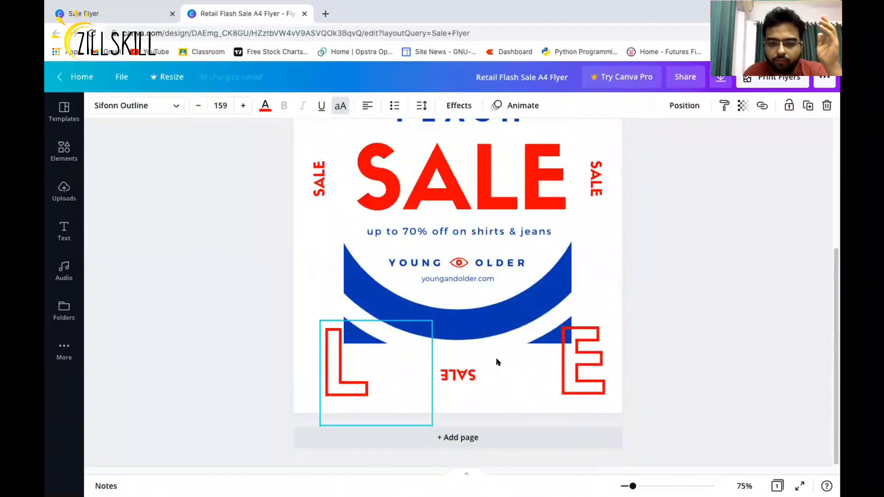
pyautogui.scroll(5, 570, 340)
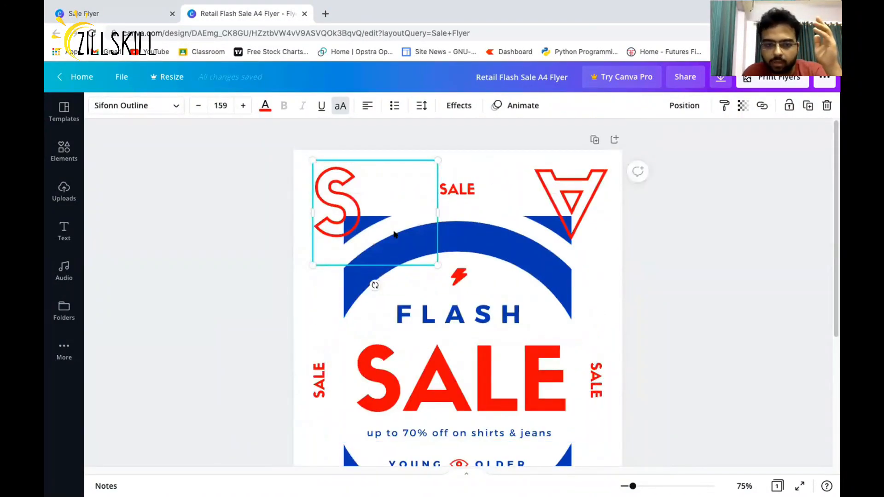
pyautogui.press('Delete')
pyautogui.click(561, 189)
pyautogui.press('Delete')
# Step: Delete the outlined letters L and E from the flyer's lower corners
pyautogui.scroll(-4, 547, 192)
pyautogui.click(354, 377)
pyautogui.press('Delete')
pyautogui.click(573, 415)
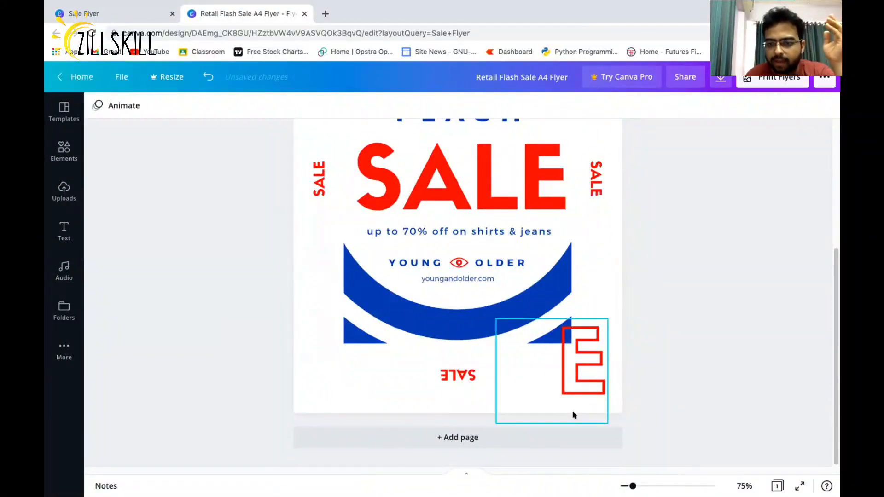
pyautogui.rightClick(575, 376)
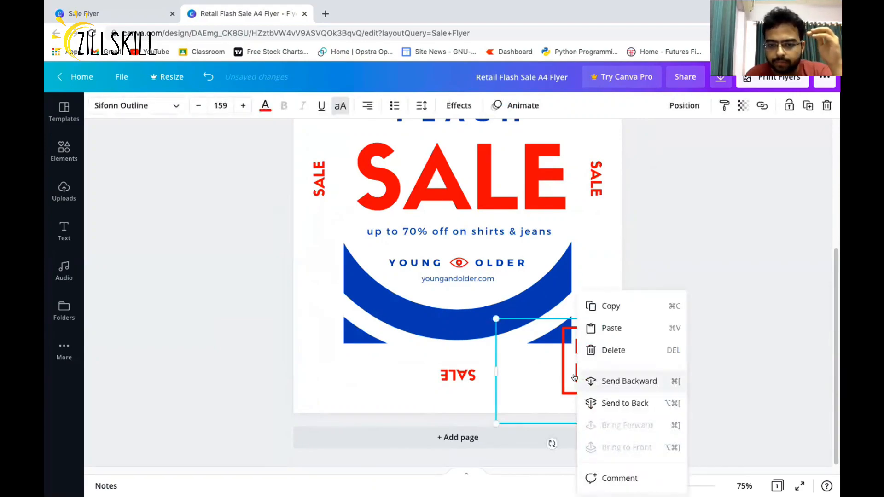
pyautogui.click(594, 350)
pyautogui.scroll(4, 594, 353)
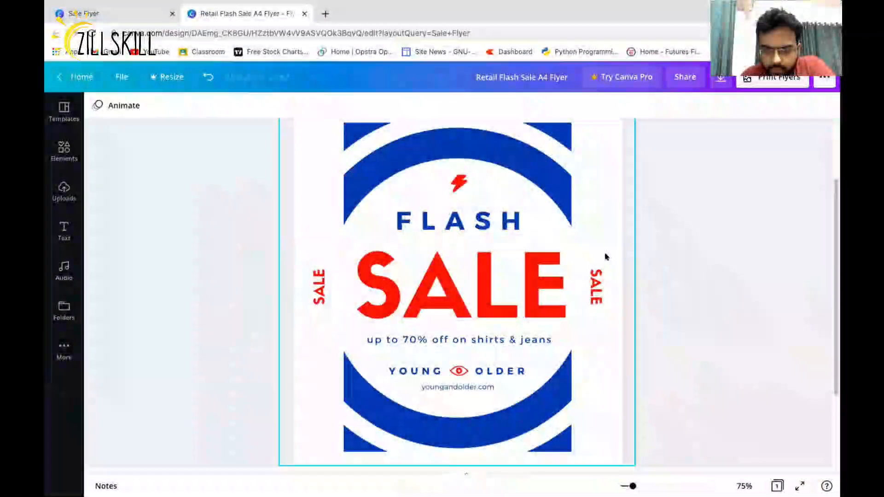
# Step: Replace the word FLASH above the large red SALE heading with RAKHI
pyautogui.scroll(-2, 499, 255)
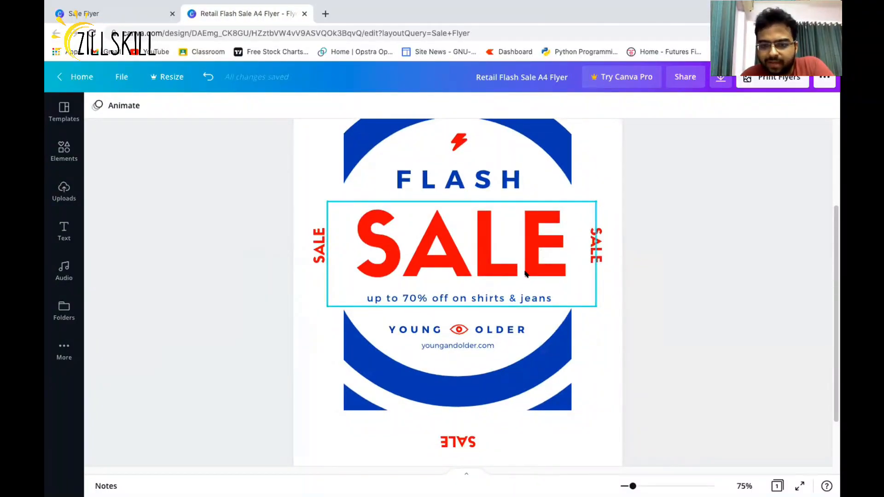
pyautogui.click(422, 298)
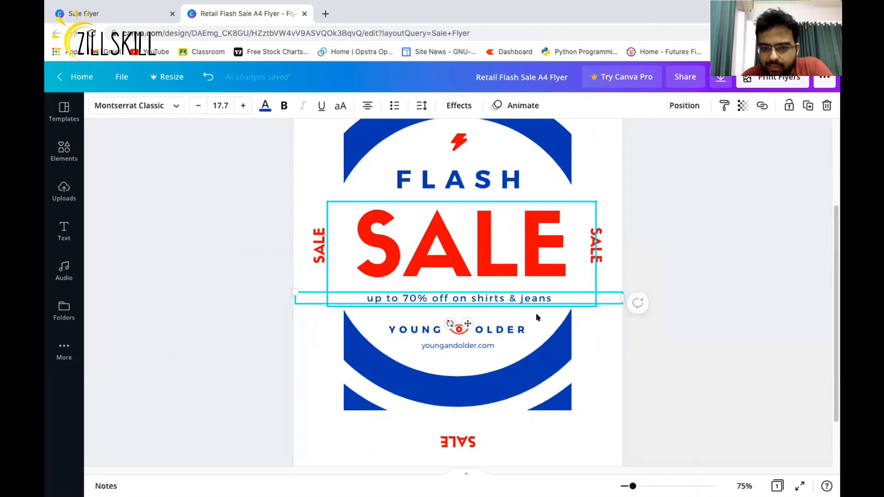
pyautogui.click(518, 177)
pyautogui.click(519, 176)
pyautogui.click(519, 176)
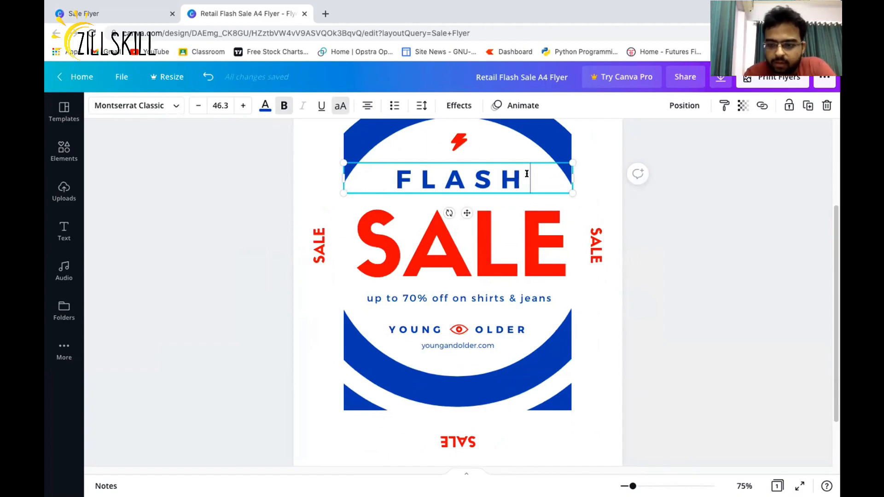
pyautogui.press('BackSpace')
pyautogui.press('BackSpace')
pyautogui.press('BackSpace')
pyautogui.press('BackSpace')
pyautogui.press('BackSpace')
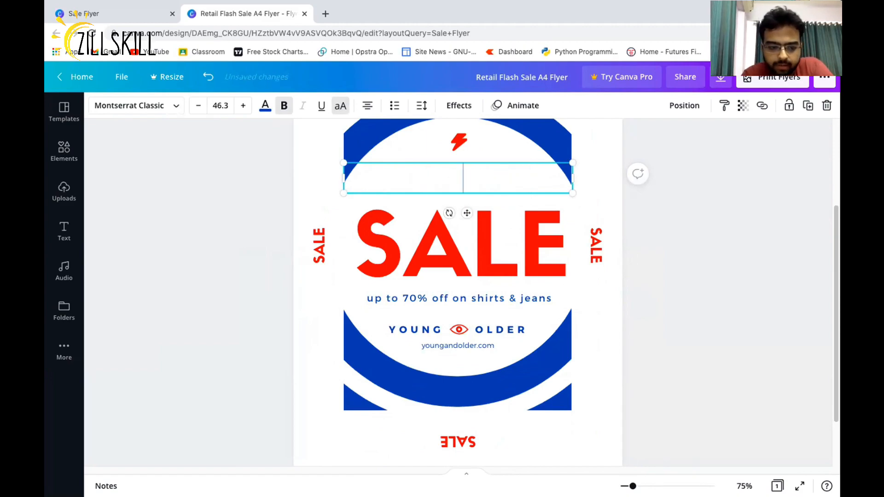
pyautogui.write('RAKHI')
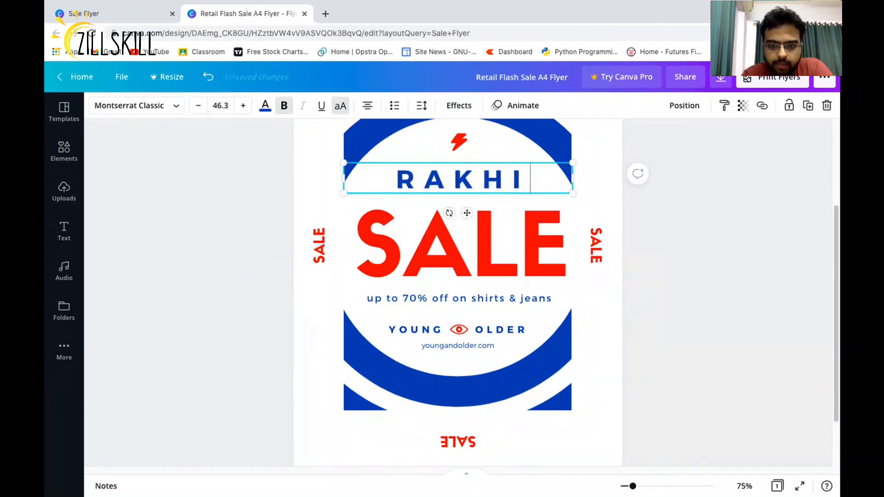
pyautogui.click(673, 308)
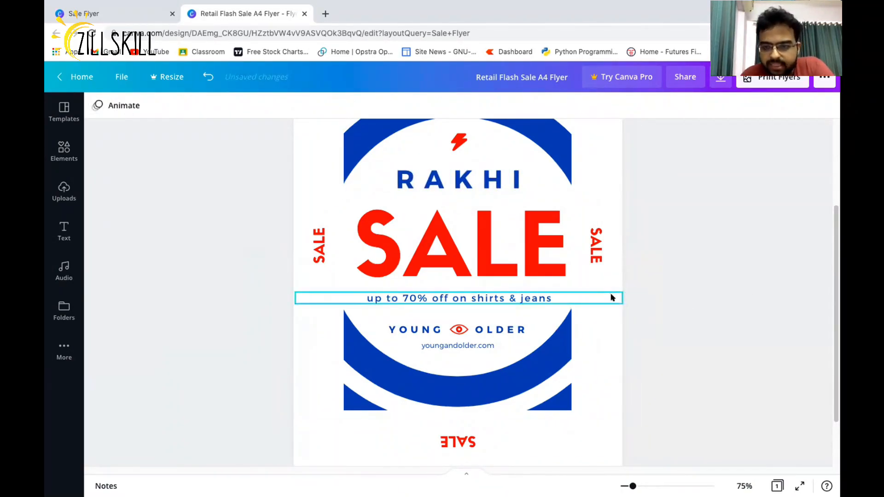
# Step: Change the discount in the line below the SALE heading so it reads "up to 20% off on shirts & jeans"
pyautogui.click(451, 299)
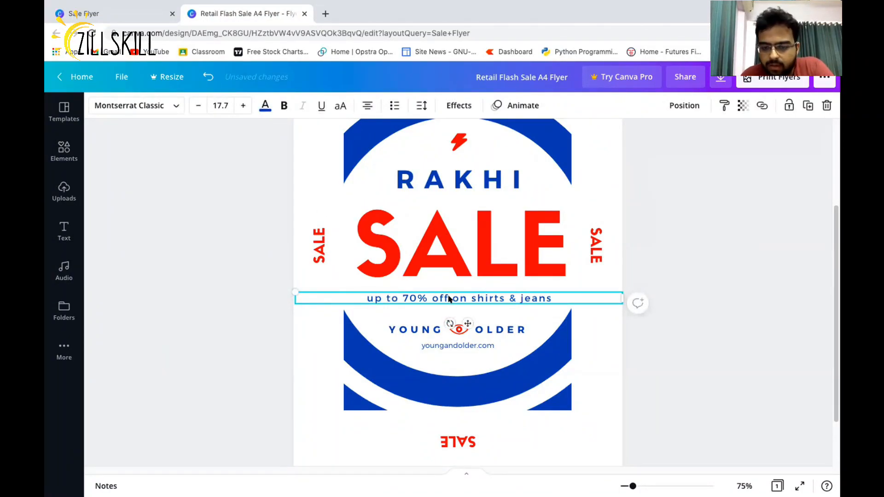
pyautogui.doubleClick(449, 297)
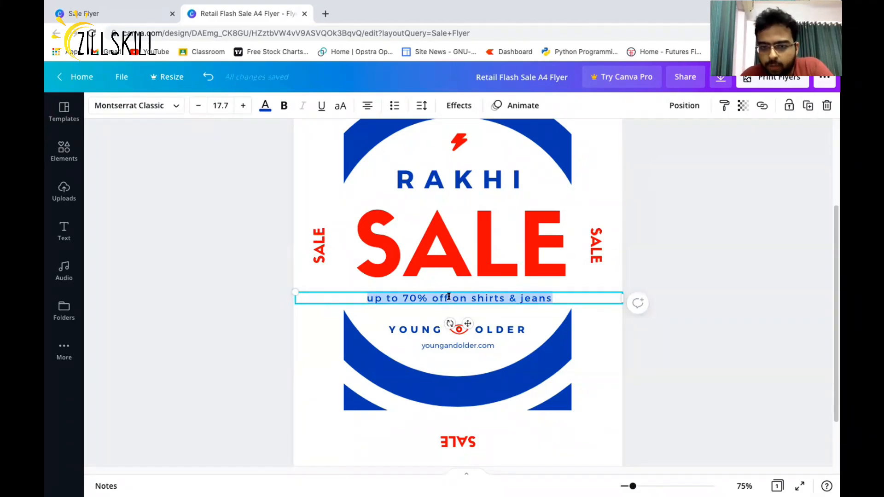
pyautogui.click(554, 297)
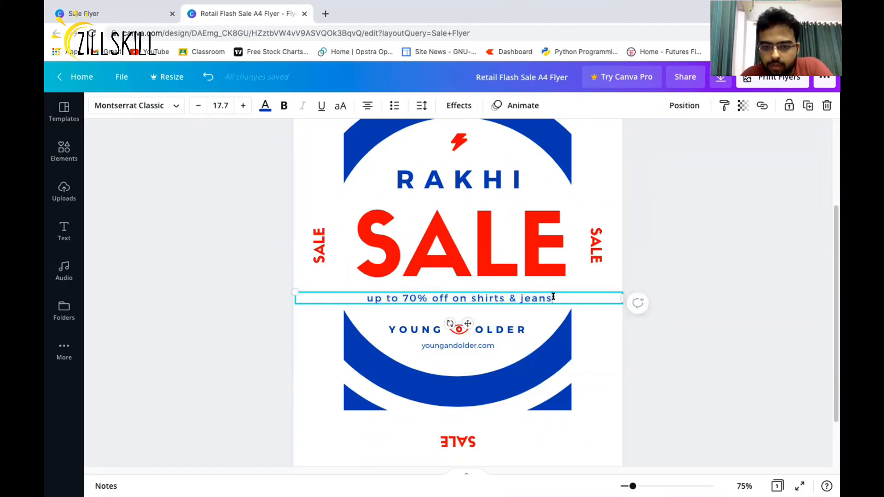
pyautogui.click(453, 298)
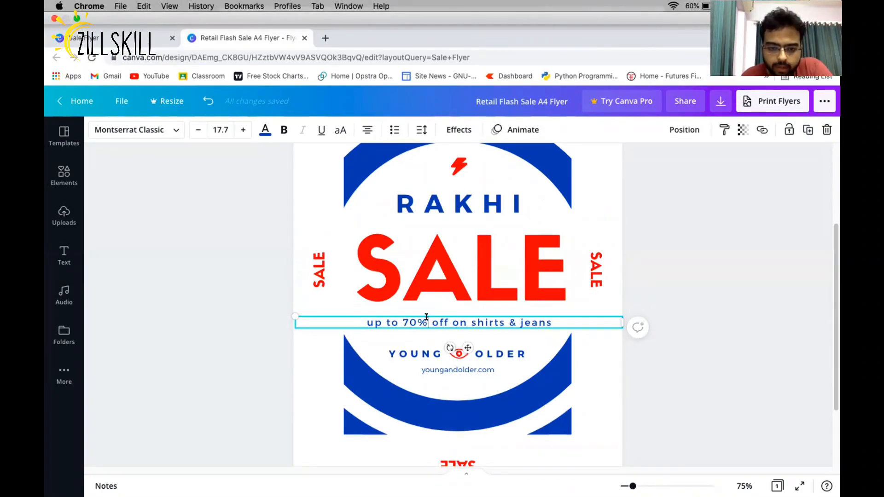
pyautogui.press('BackSpace')
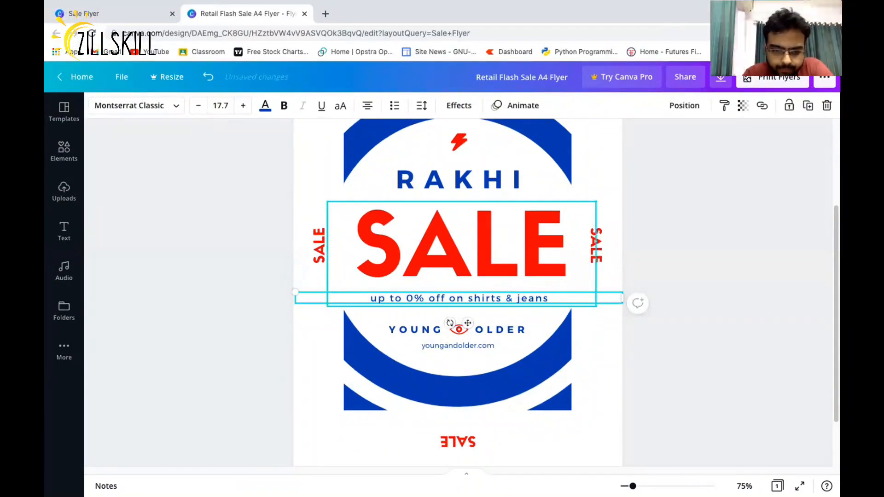
pyautogui.write('2')
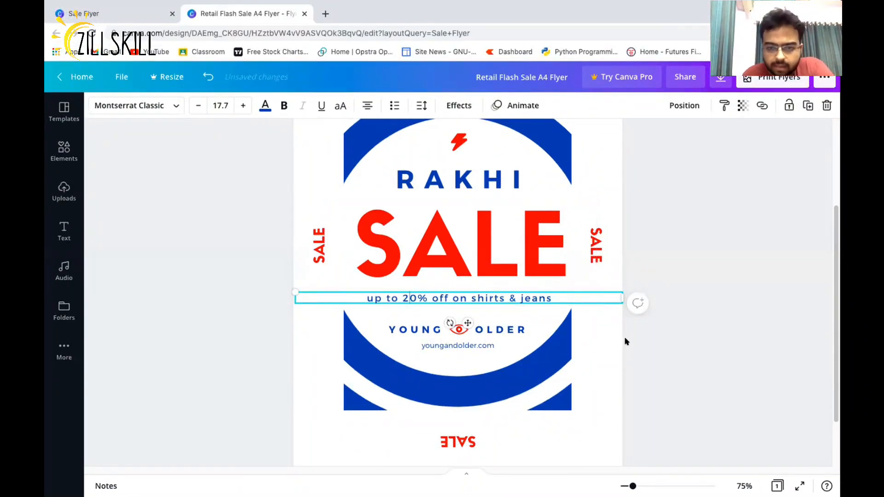
pyautogui.click(605, 358)
# Step: Move the "up to 20% off on shirts & jeans" line slightly up, closer to the SALE heading
pyautogui.click(491, 298)
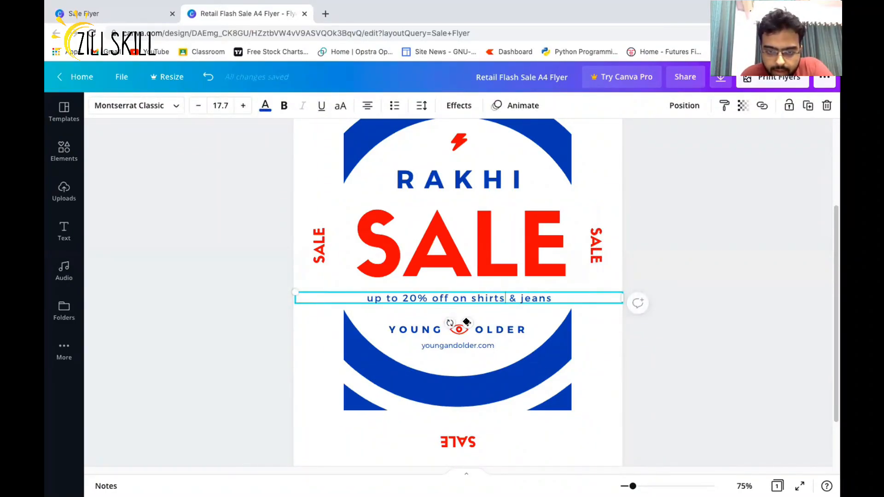
pyautogui.moveTo(466, 321); pyautogui.dragTo(470, 317)
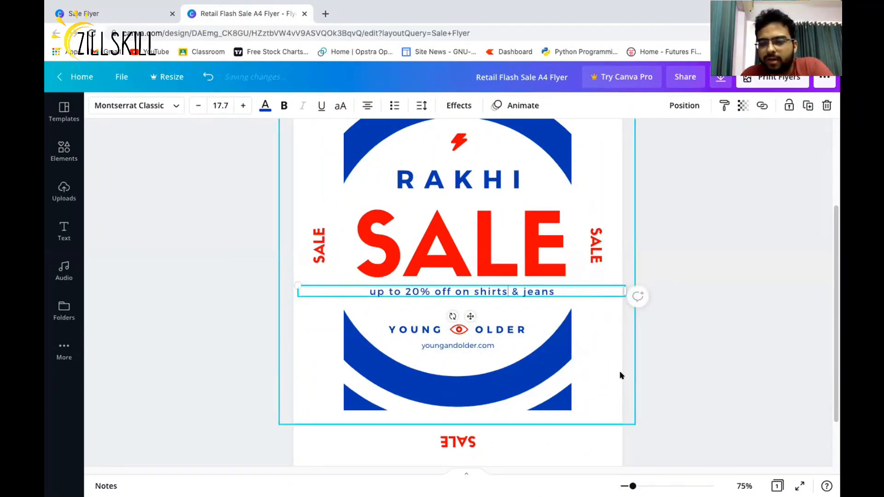
pyautogui.click(607, 368)
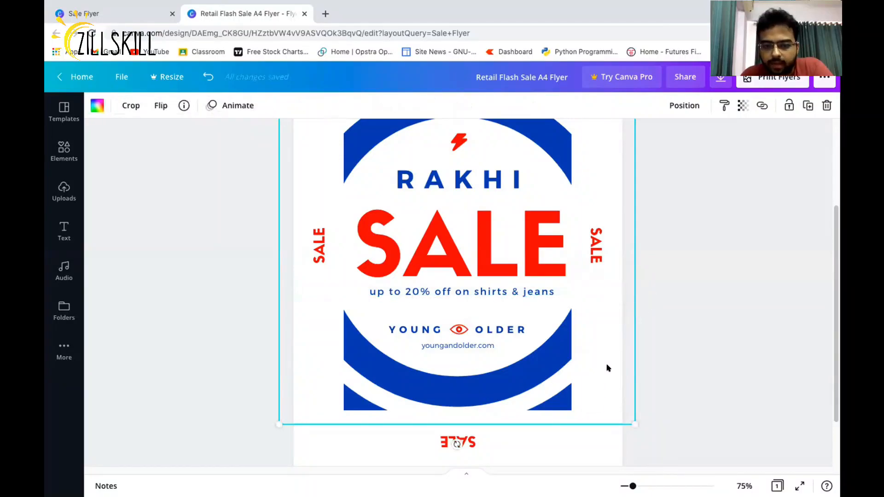
# Step: Set the font of the "up to 20% off" line to Bukhari Script
pyautogui.click(511, 294)
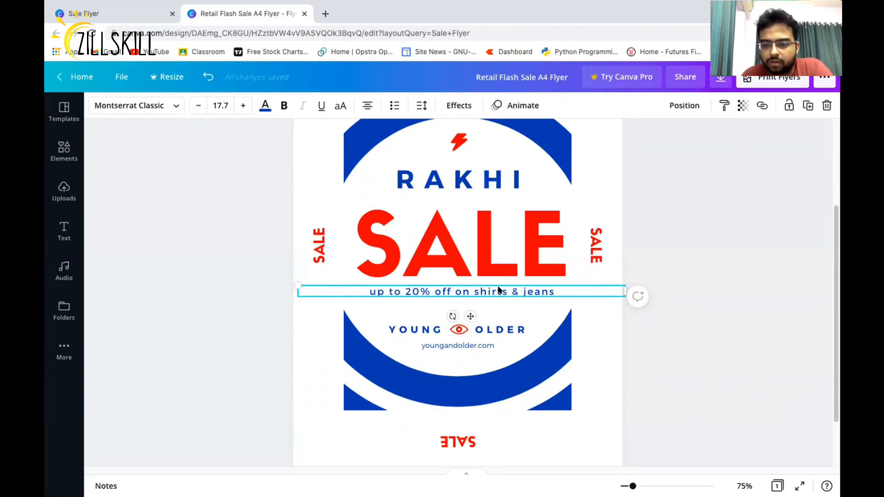
pyautogui.click(175, 105)
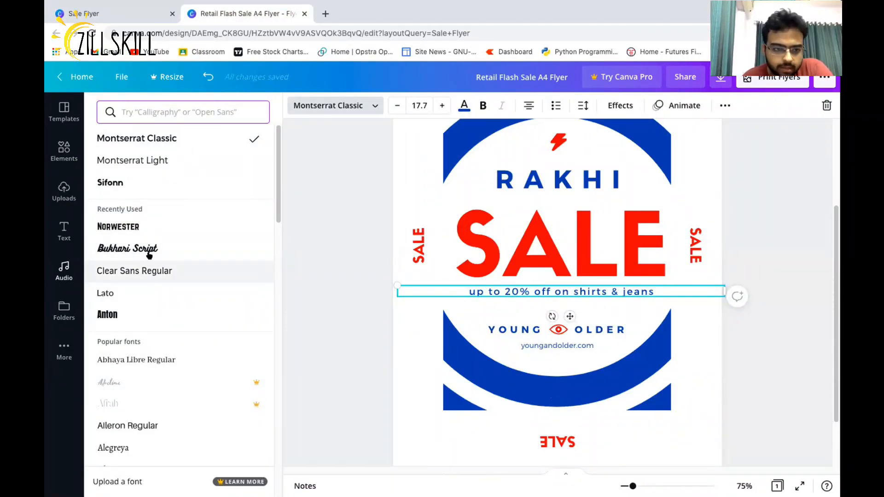
pyautogui.click(167, 256)
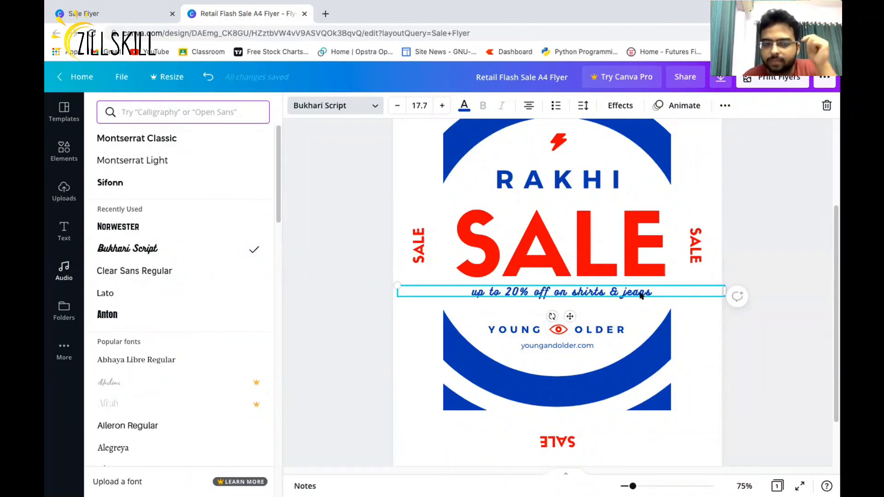
pyautogui.press('Escape')
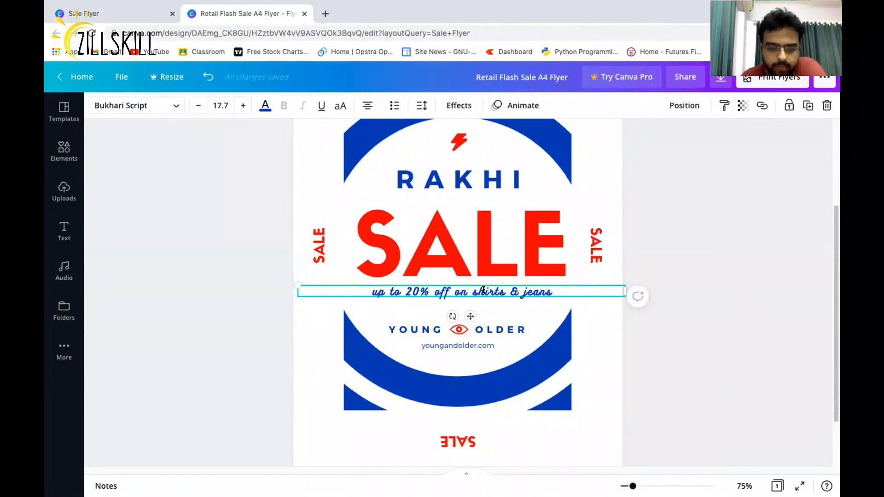
# Step: Try a larger font size on the "up to 20% off" line and return it to 17.7
pyautogui.click(241, 105)
pyautogui.click(242, 105)
pyautogui.click(242, 105)
pyautogui.click(242, 106)
pyautogui.click(242, 106)
pyautogui.click(241, 105)
pyautogui.click(242, 106)
pyautogui.click(242, 105)
pyautogui.click(242, 105)
pyautogui.click(197, 105)
pyautogui.click(198, 106)
pyautogui.click(197, 105)
pyautogui.click(197, 105)
pyautogui.click(197, 106)
pyautogui.click(198, 106)
pyautogui.click(197, 106)
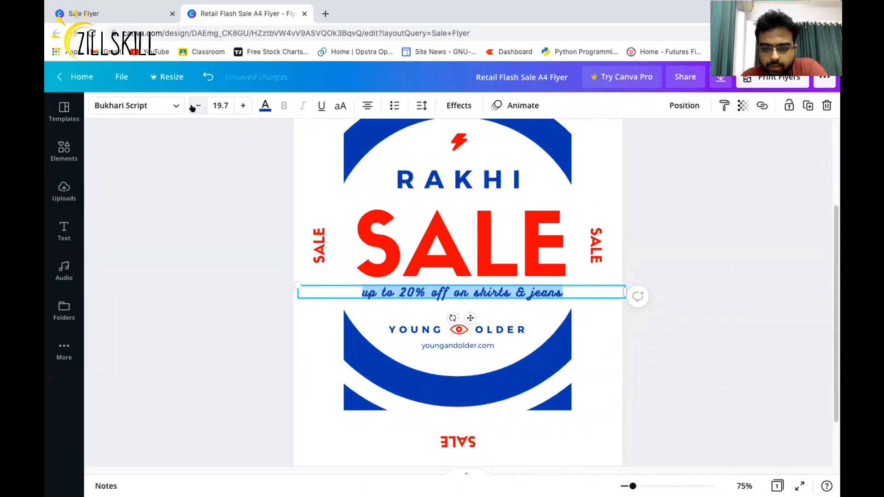
pyautogui.click(193, 106)
pyautogui.click(193, 106)
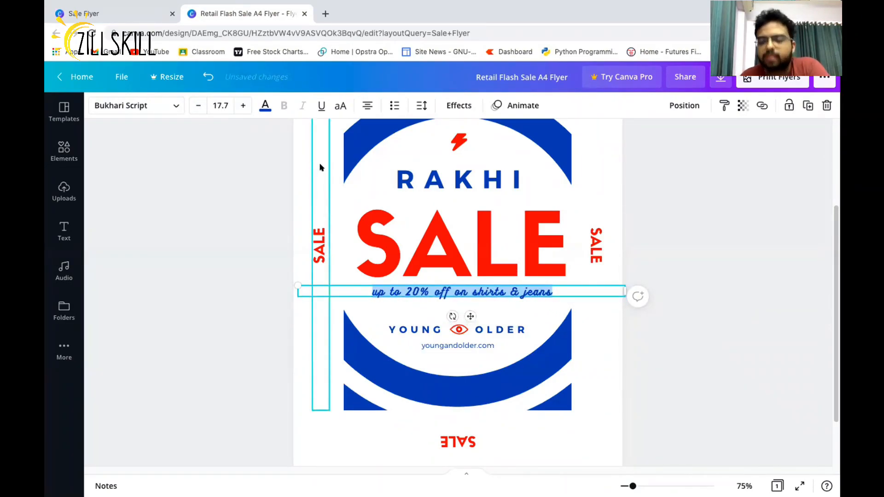
# Step: Recolour the "up to 20% off" line with the red from the document colours
pyautogui.moveTo(366, 5)
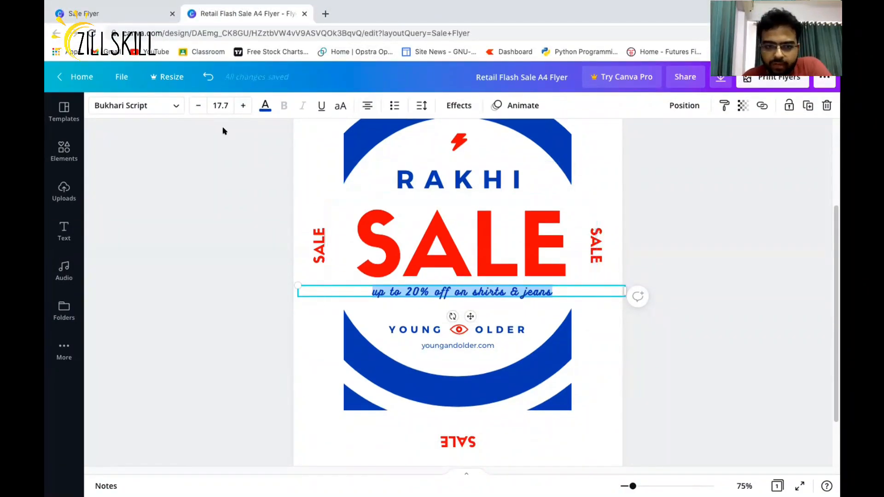
pyautogui.click(265, 106)
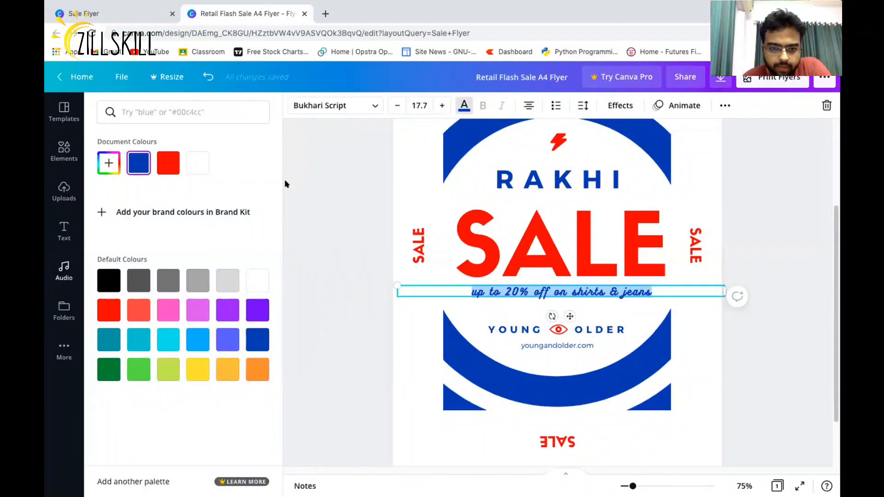
pyautogui.click(168, 166)
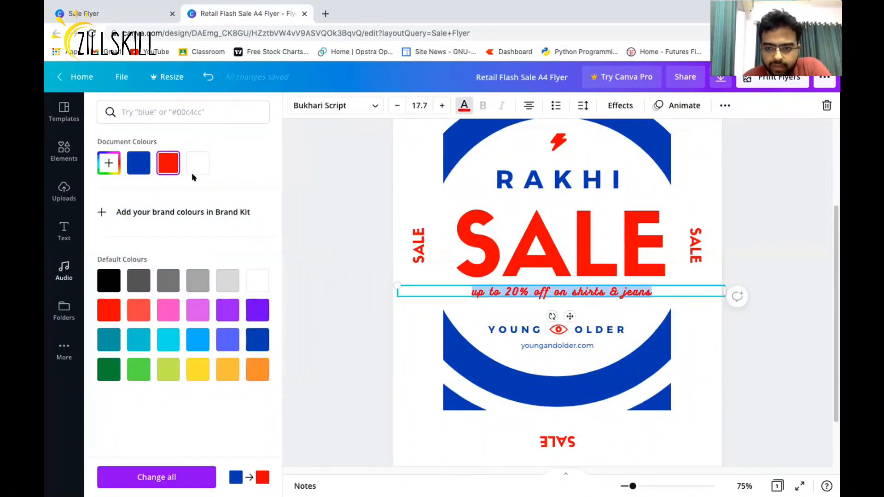
pyautogui.click(308, 256)
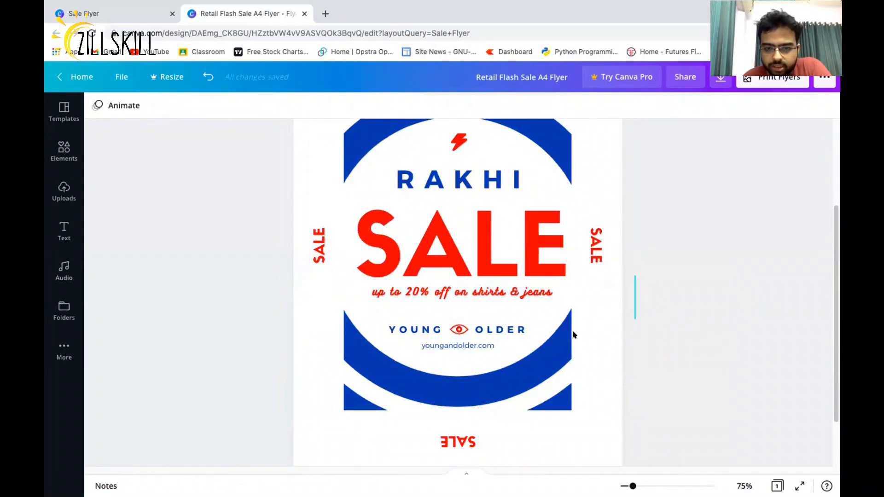
# Step: Try light cyan on the "up to 20% off" line, and settle on the dark blue default colour for its text
pyautogui.click(500, 294)
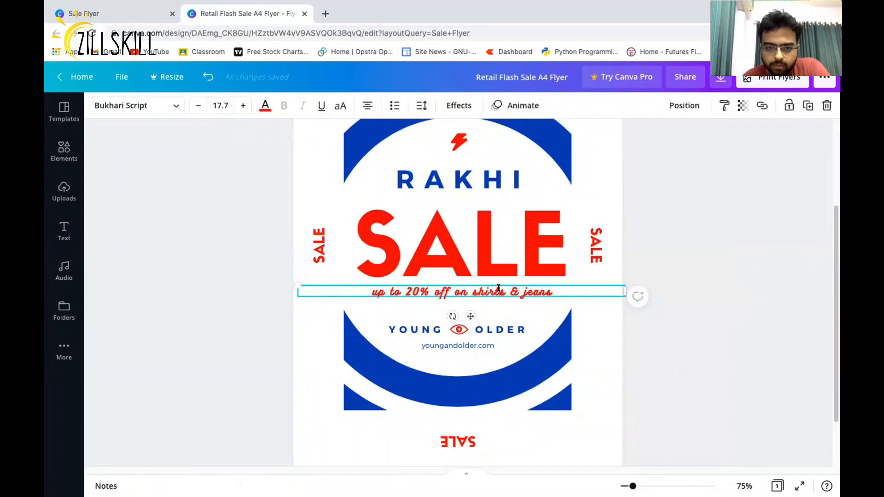
pyautogui.doubleClick(498, 289)
pyautogui.click(266, 111)
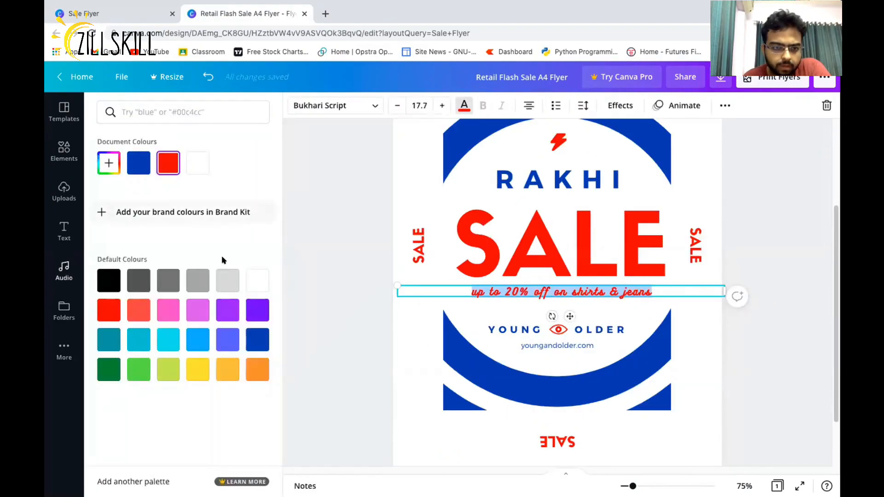
pyautogui.click(168, 340)
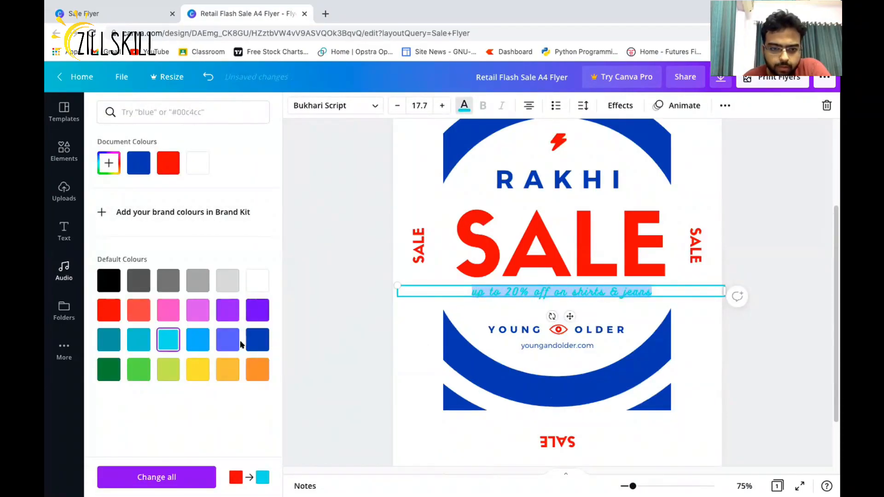
pyautogui.click(256, 342)
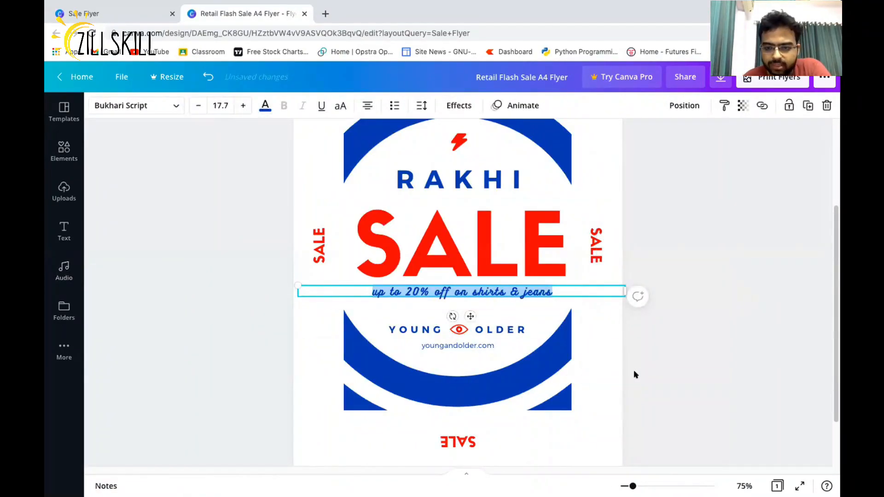
# Step: Try extra sample text at the end of the "up to 20% off on shirts & jeans" line and delete it
pyautogui.click(634, 375)
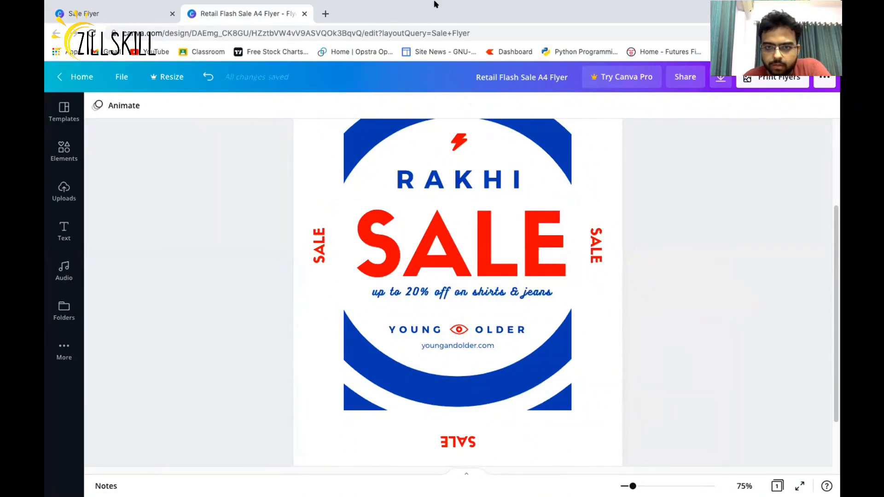
pyautogui.moveTo(509, 3)
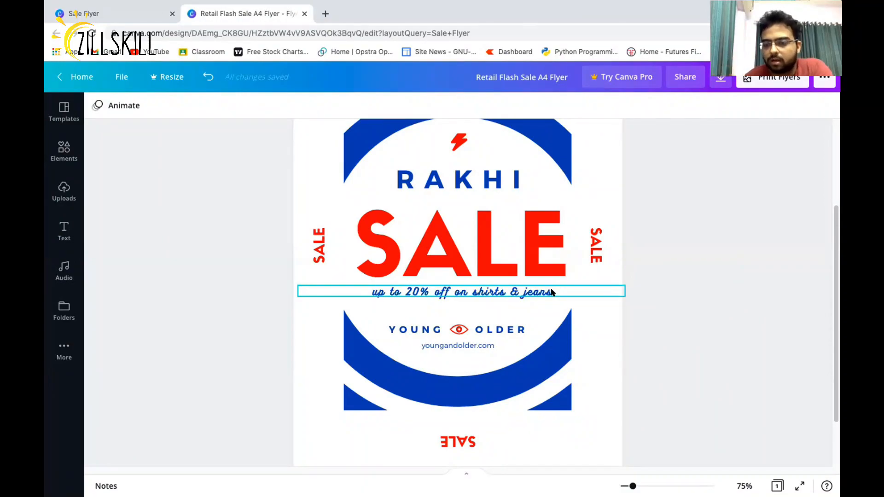
pyautogui.click(553, 292)
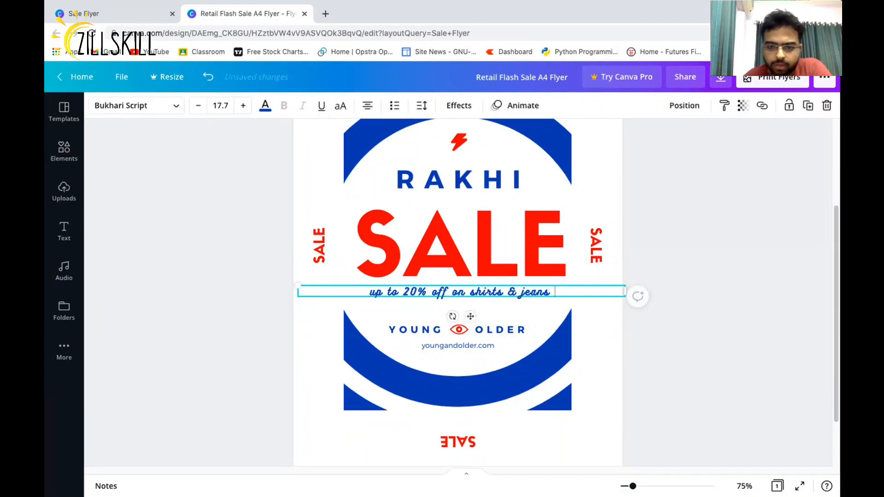
pyautogui.write('FHIOEKFJEL')
pyautogui.press('BackSpace')
pyautogui.press('BackSpace')
pyautogui.press('BackSpace')
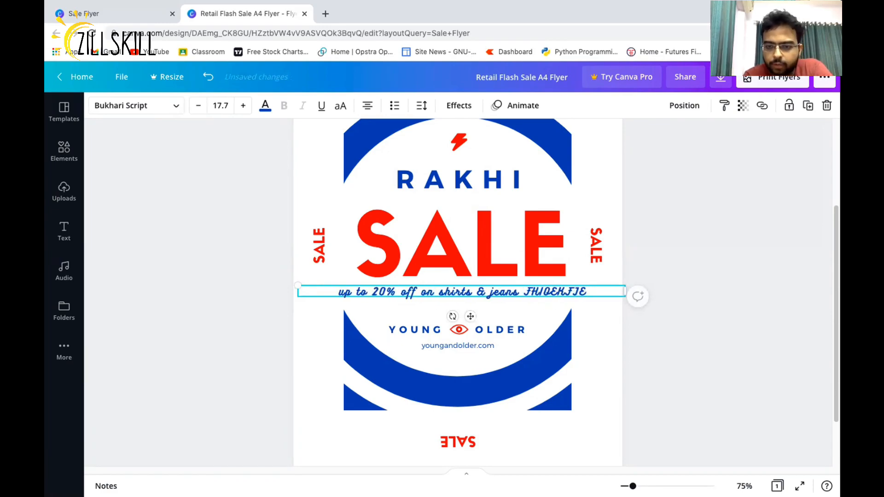
pyautogui.press('BackSpace')
pyautogui.press('BackSpace')
pyautogui.press('BackSpace')
pyautogui.press('BackSpace')
pyautogui.press('BackSpace')
pyautogui.press('BackSpace')
pyautogui.press('BackSpace')
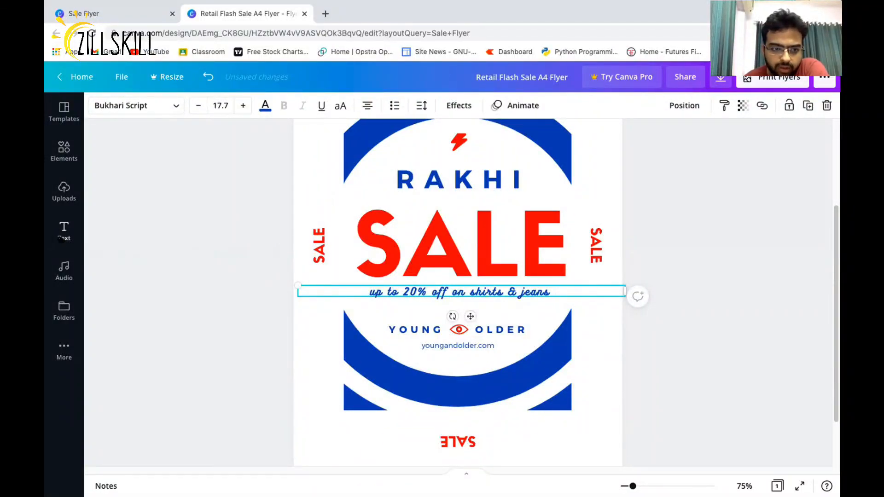
# Step: Add a subheading below the upside-down SALE at the flyer's bottom edge, reading "THIS IS SAMPLE TEXT"
pyautogui.click(64, 230)
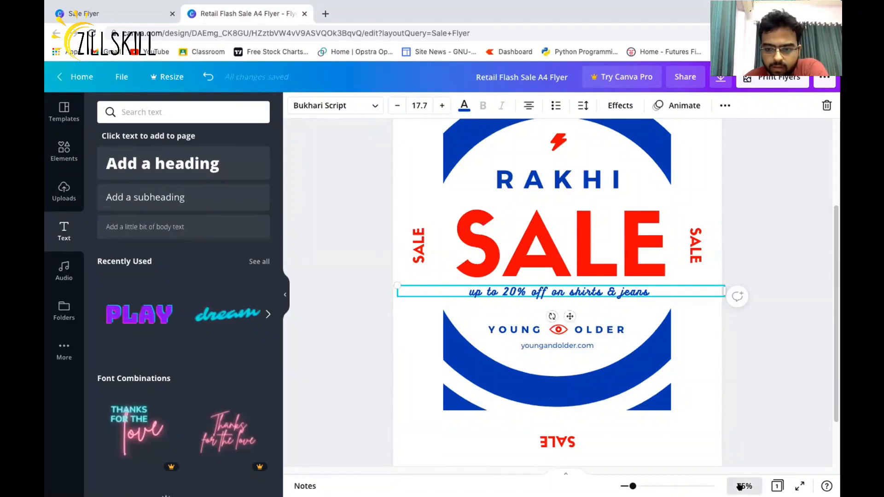
pyautogui.click(741, 487)
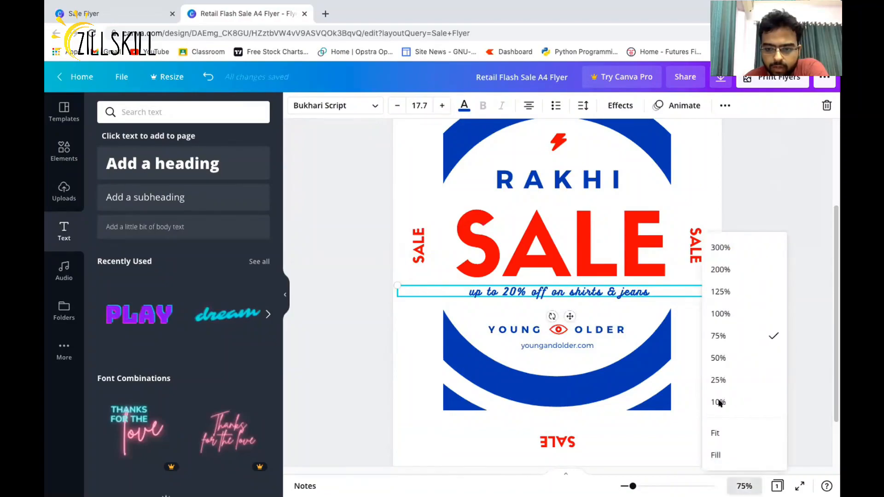
pyautogui.click(720, 358)
pyautogui.moveTo(185, 197); pyautogui.dragTo(577, 397)
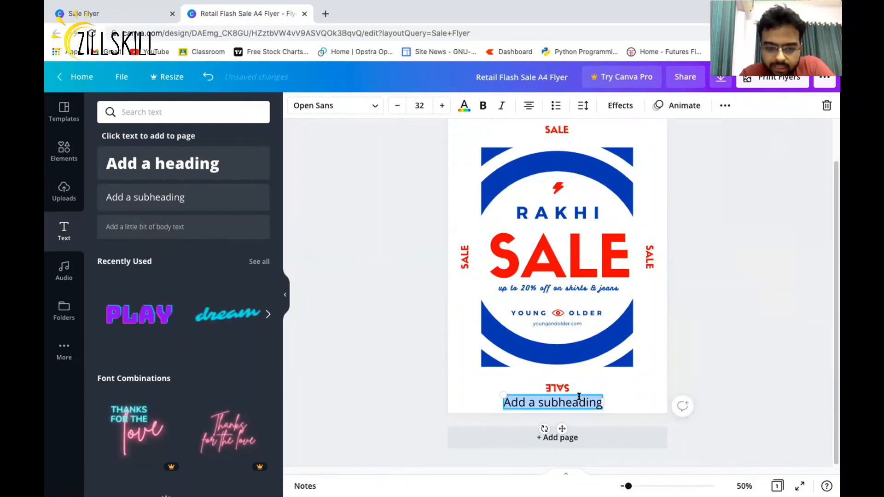
pyautogui.write('THI')
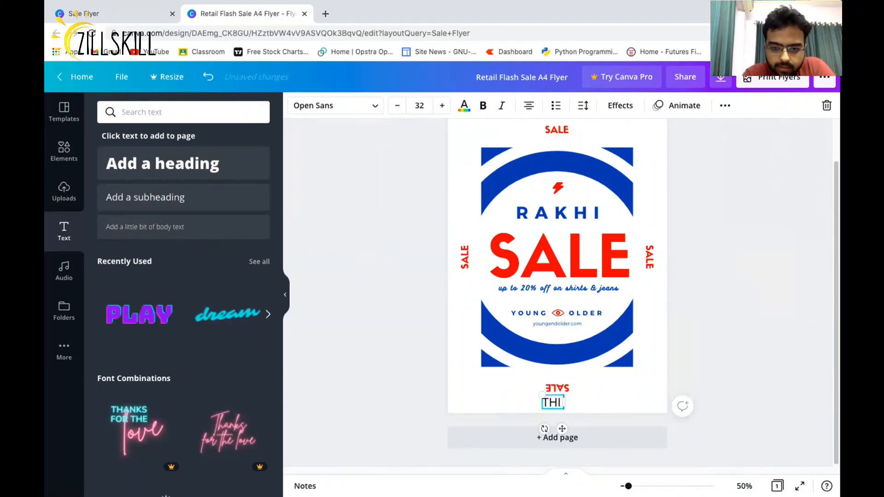
pyautogui.write('S IS SAMPLE')
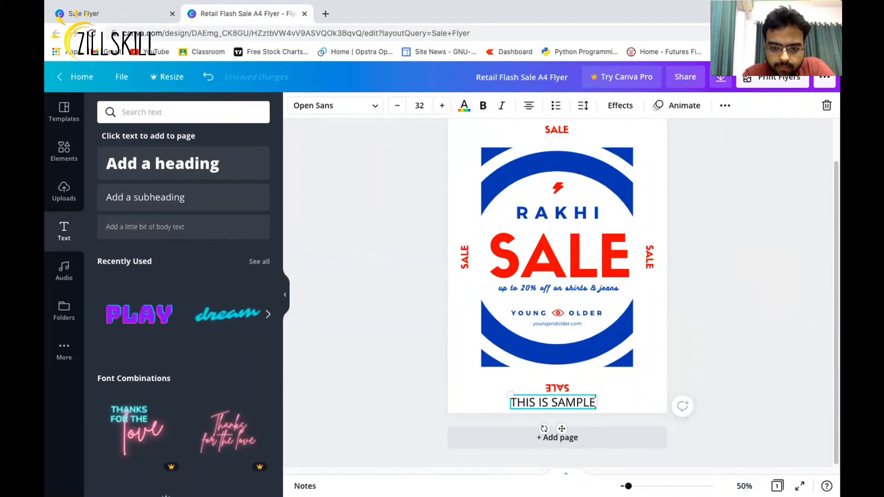
pyautogui.write(' TEXT')
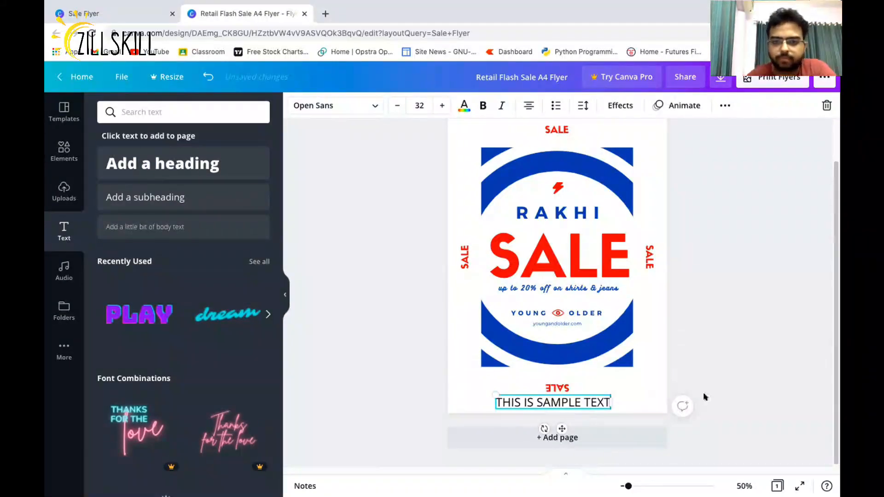
pyautogui.click(810, 344)
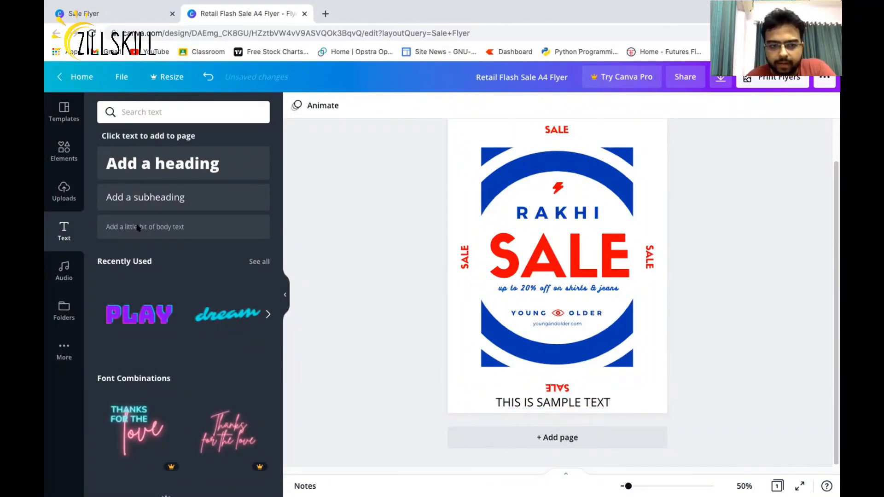
# Step: Try body text boxes on the flyer, and delete them together with the sample subheading
pyautogui.click(175, 228)
pyautogui.moveTo(175, 228); pyautogui.dragTo(572, 326)
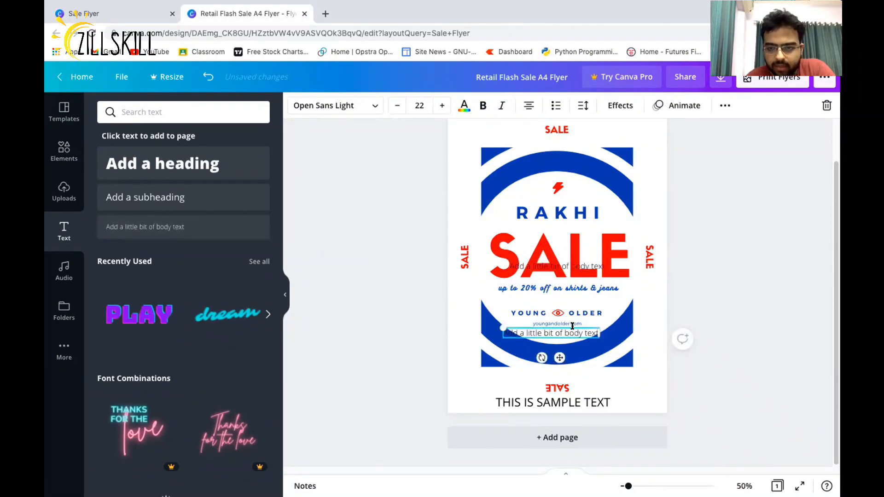
pyautogui.click(573, 325)
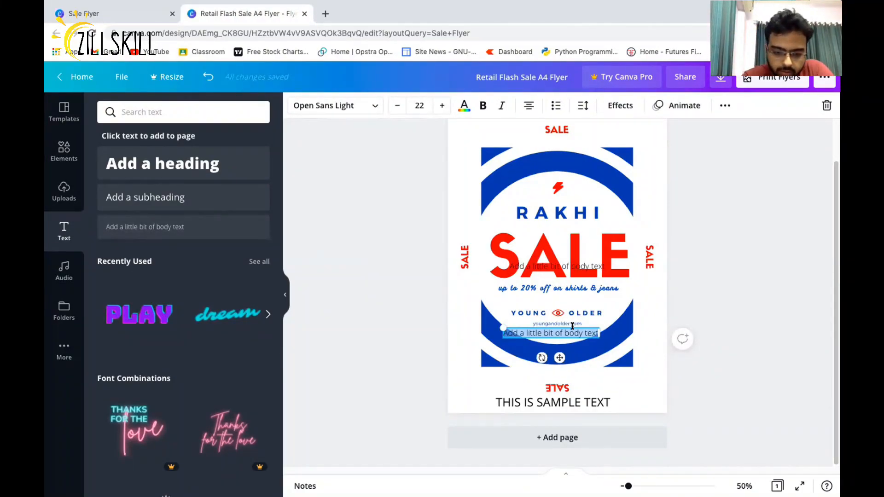
pyautogui.press('BackSpace')
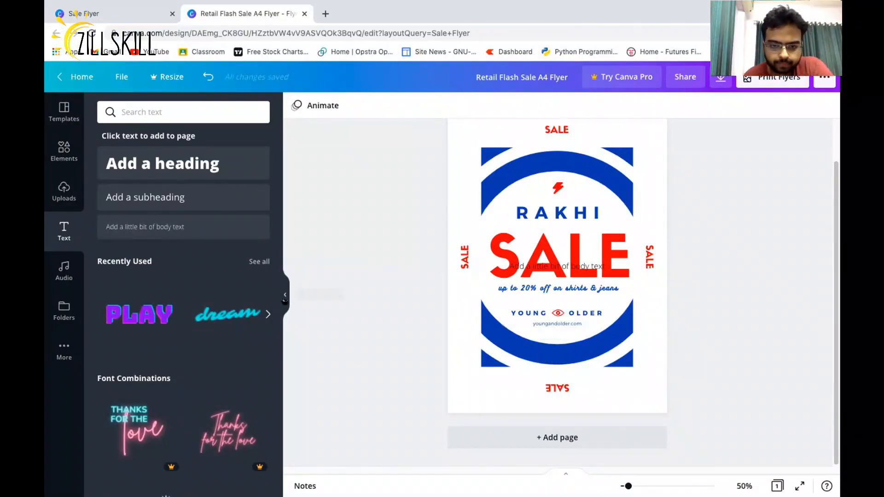
pyautogui.click(285, 299)
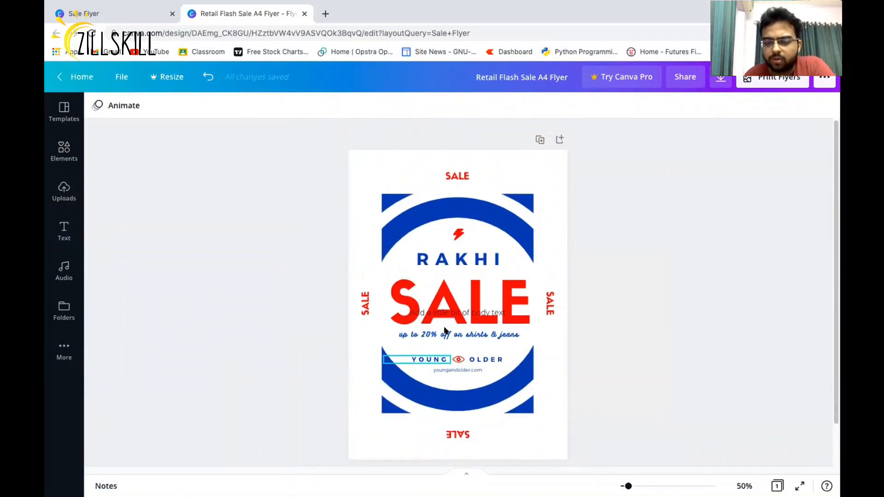
pyautogui.click(471, 313)
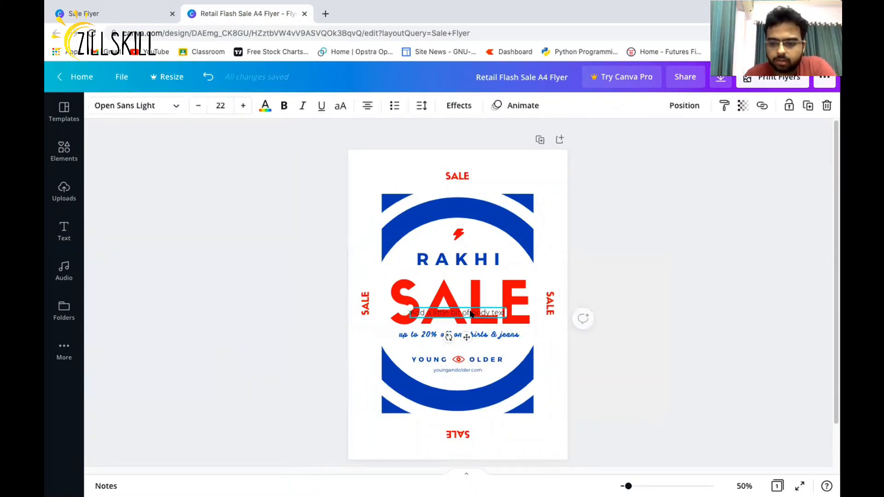
pyautogui.press('Delete')
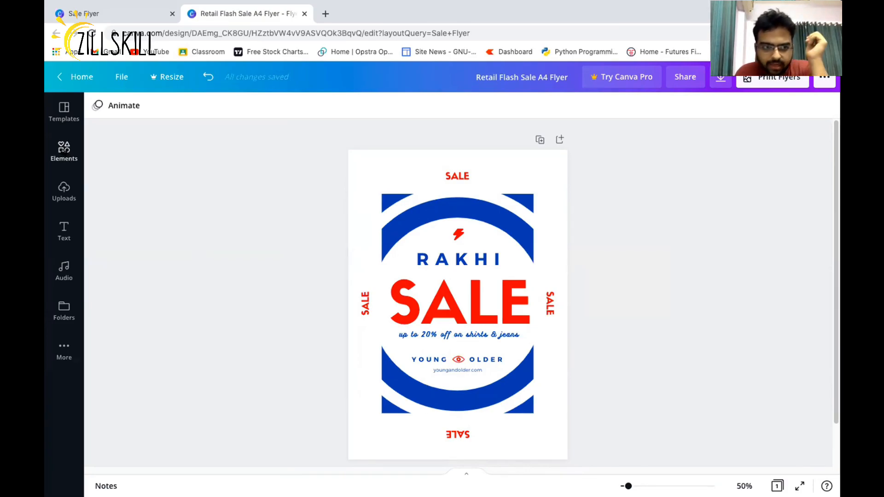
# Step: Search the elements library for RAKHI and look through the graphics and photos
pyautogui.click(64, 150)
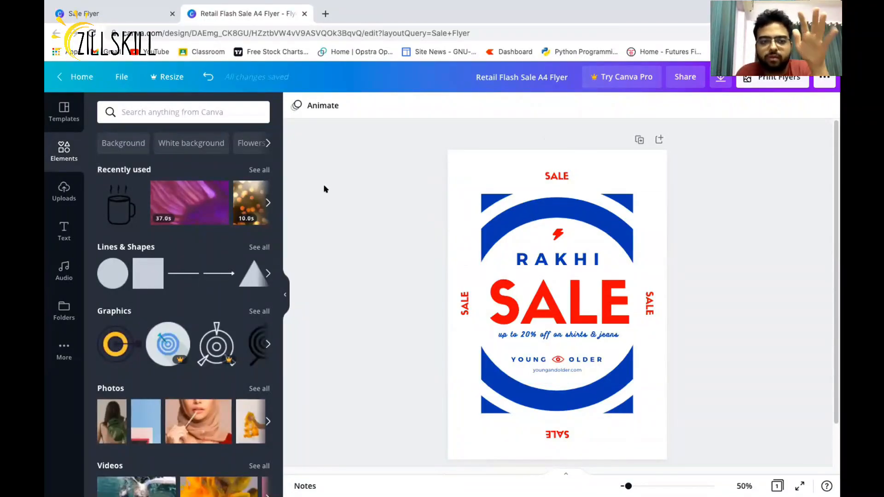
pyautogui.click(166, 113)
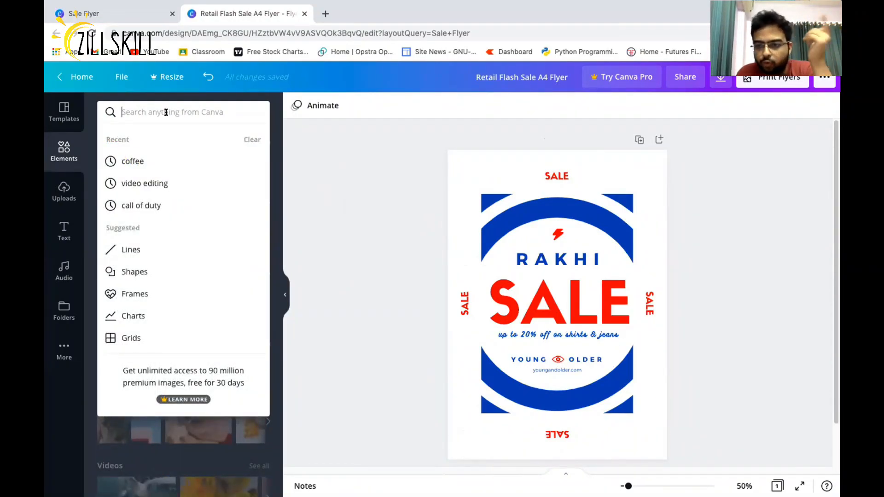
pyautogui.write('RAKHI')
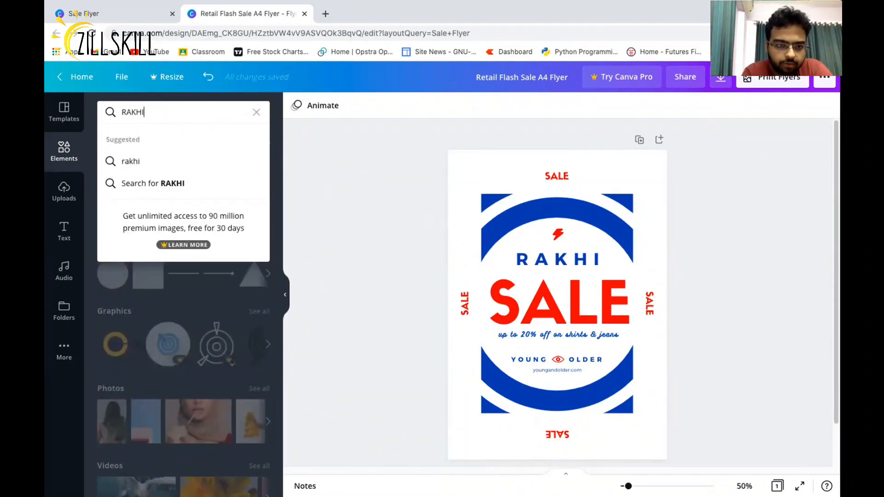
pyautogui.press('Return')
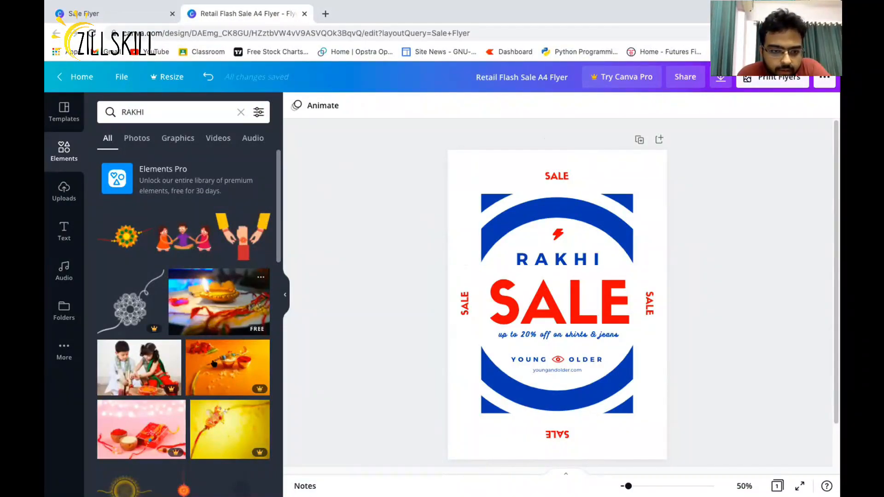
pyautogui.scroll(-5, 213, 364)
pyautogui.scroll(4, 229, 264)
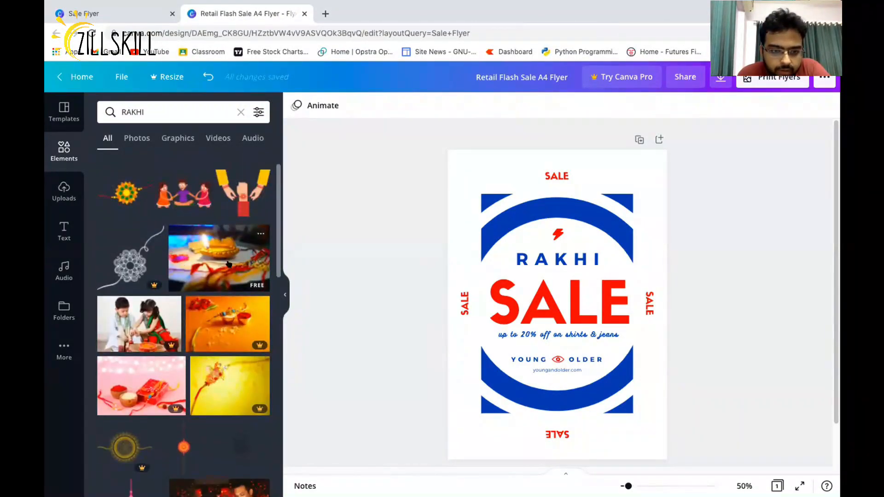
pyautogui.scroll(1, 229, 264)
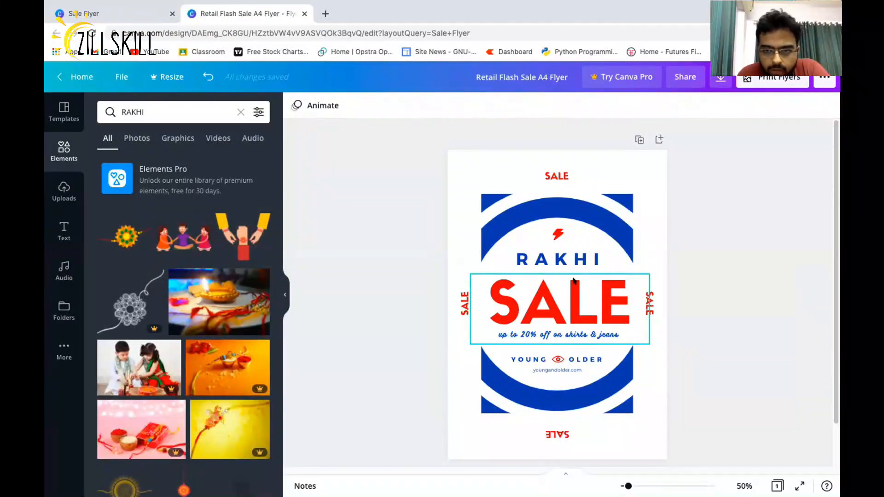
# Step: Place the round yellow-and-green rakhi graphic in the flyer's upper-left corner, scaled down, and a second copy in the upper-right corner
pyautogui.moveTo(124, 233); pyautogui.dragTo(472, 183)
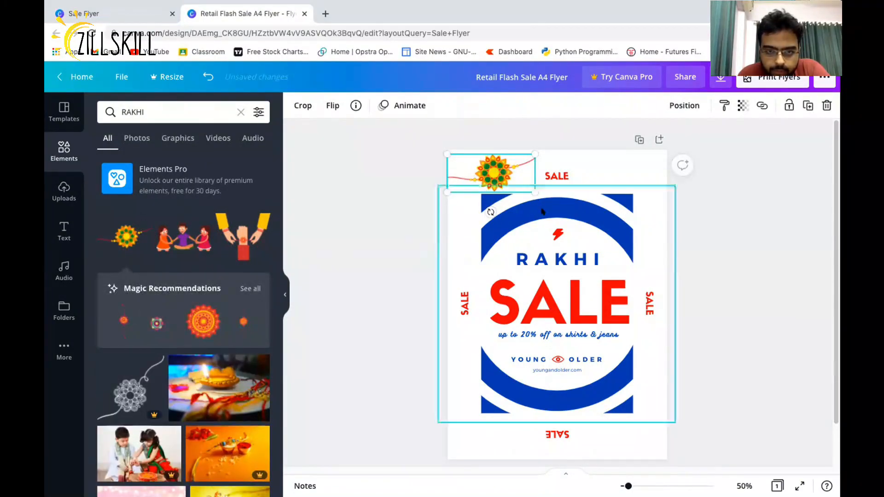
pyautogui.moveTo(529, 187); pyautogui.dragTo(494, 166)
pyautogui.moveTo(129, 244); pyautogui.dragTo(618, 188)
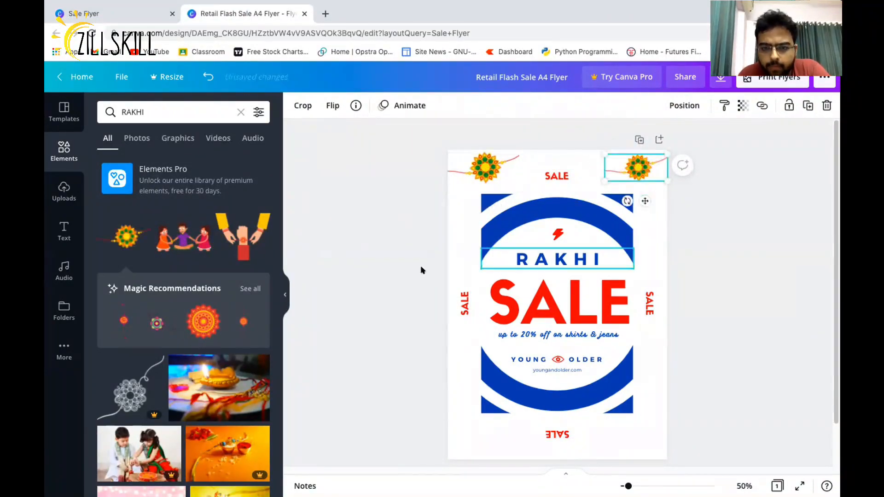
pyautogui.click(282, 294)
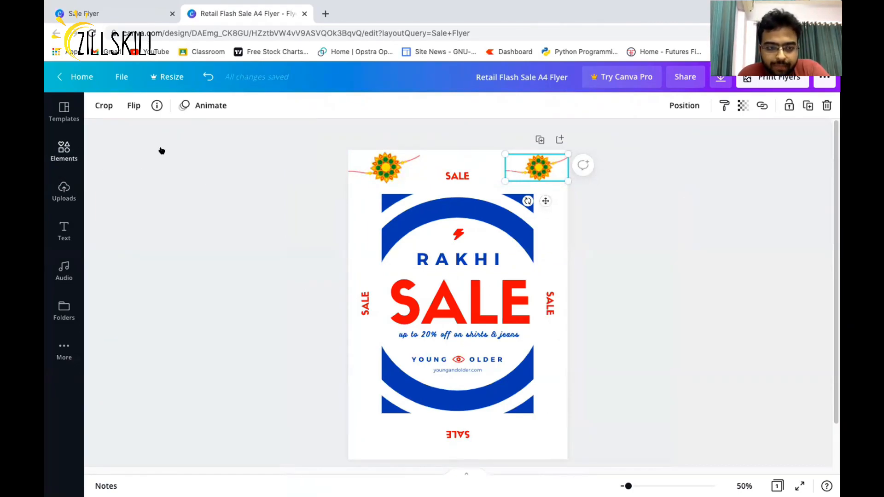
# Step: Repeat the recent RAKHI search in the elements library and browse the offered graphics and photos
pyautogui.click(64, 150)
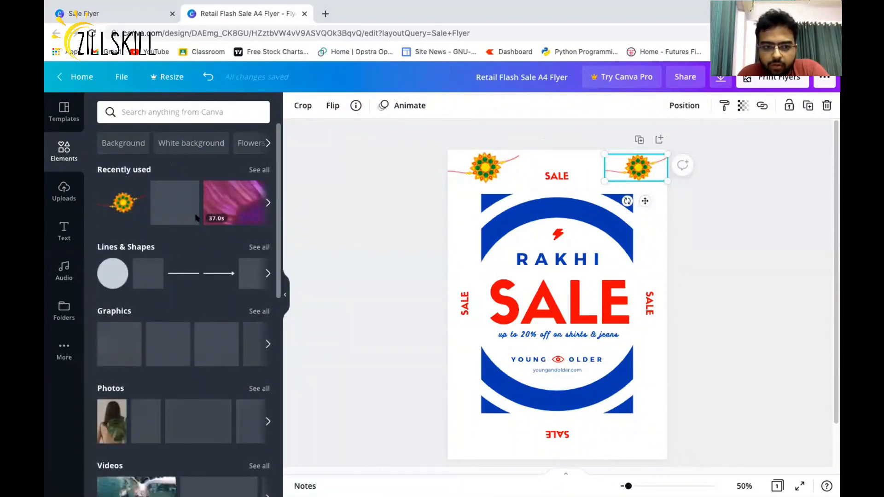
pyautogui.click(179, 115)
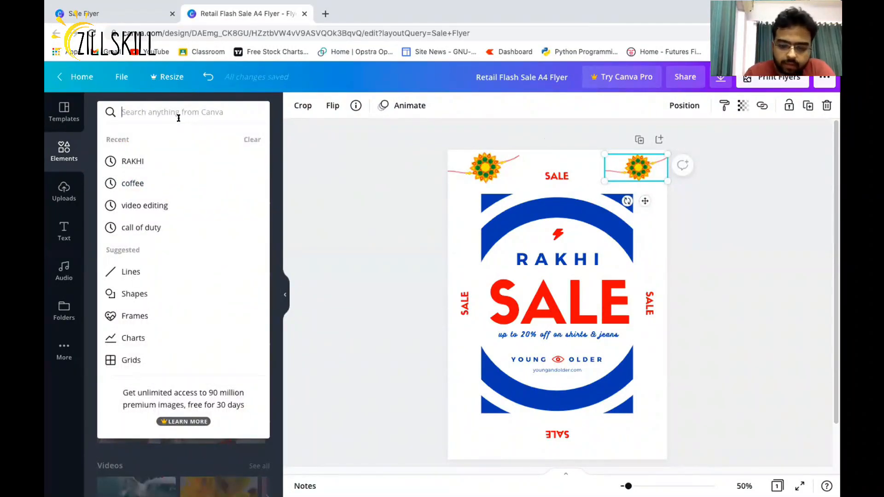
pyautogui.click(180, 162)
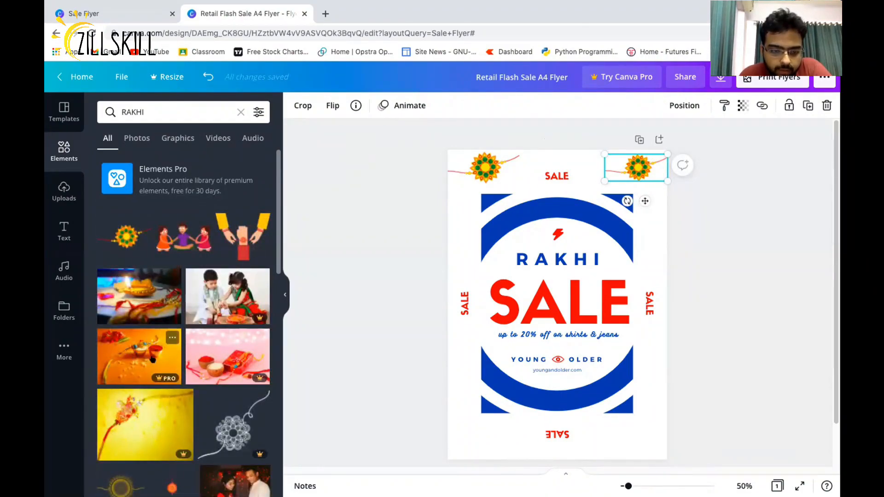
pyautogui.scroll(-1, 143, 350)
pyautogui.moveTo(129, 321); pyautogui.dragTo(149, 317)
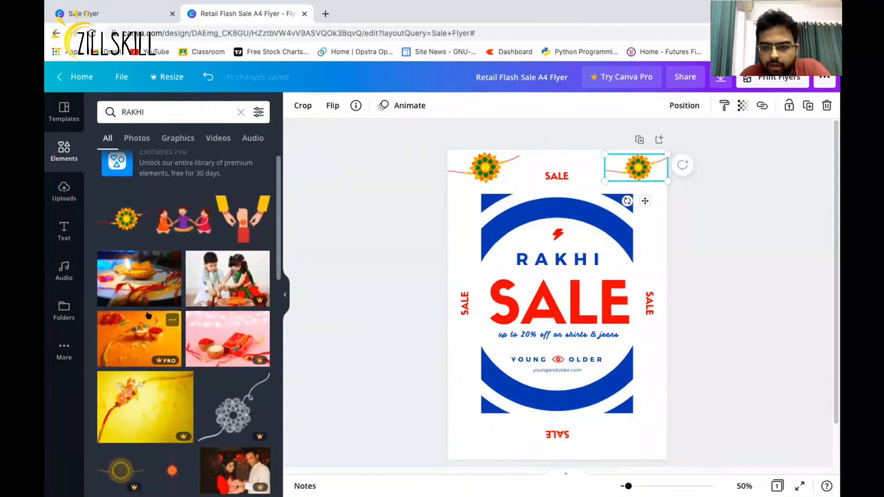
pyautogui.click(286, 294)
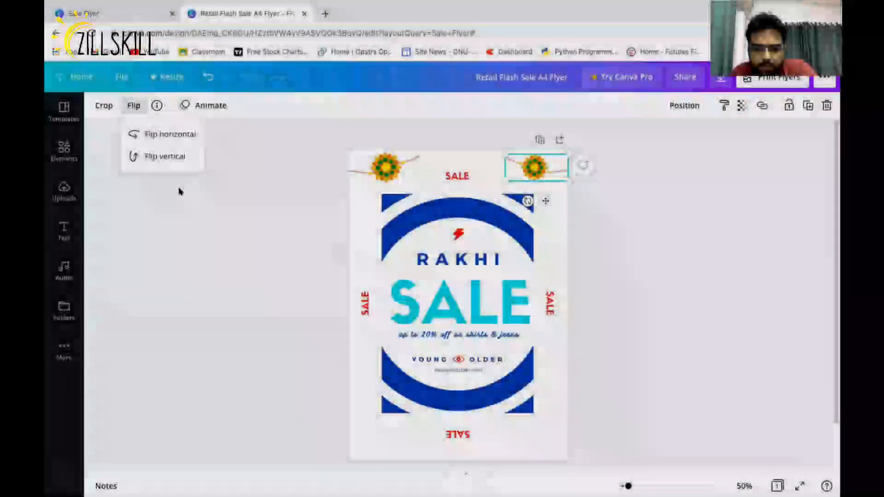
# Step: Look over the horizontal and vertical flip options for the upper-right rakhi graphic
pyautogui.click(288, 251)
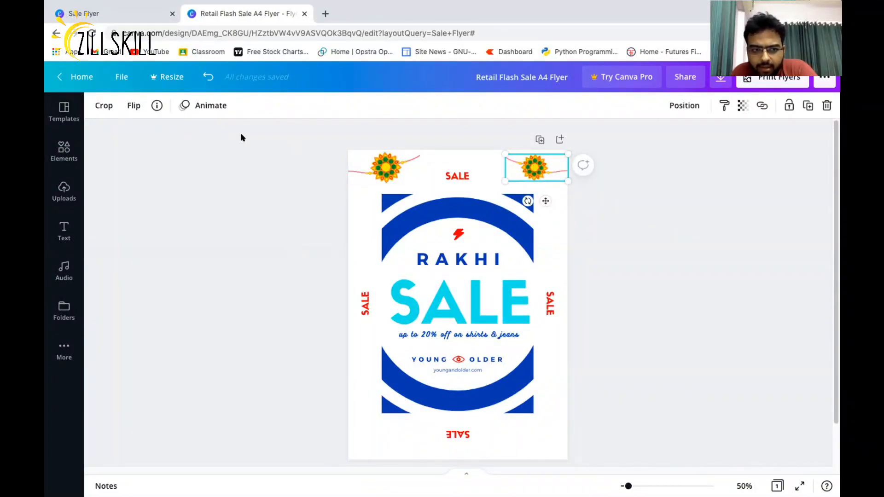
pyautogui.click(132, 109)
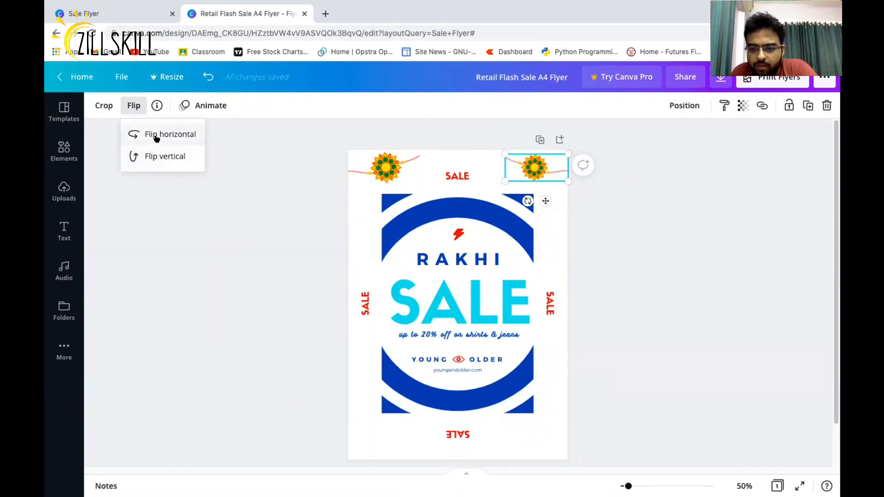
pyautogui.click(198, 230)
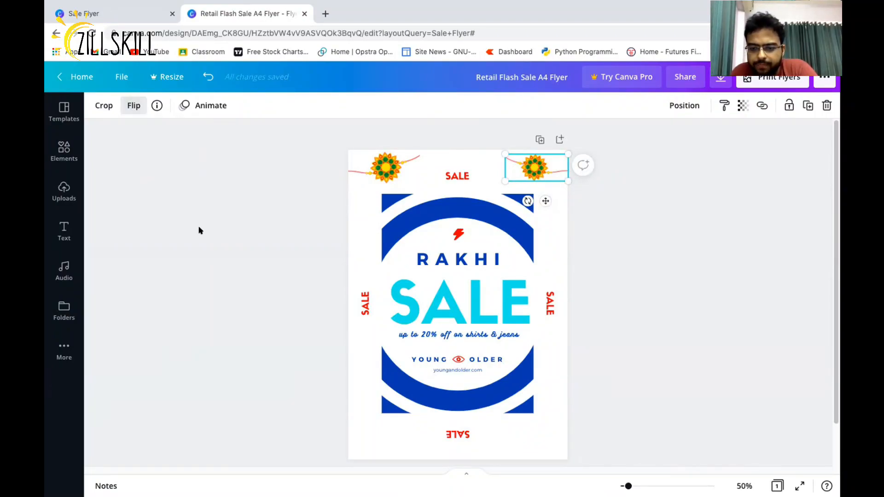
# Step: Remove the YOUNG OLDER text around the eye icon above the website address
pyautogui.click(658, 291)
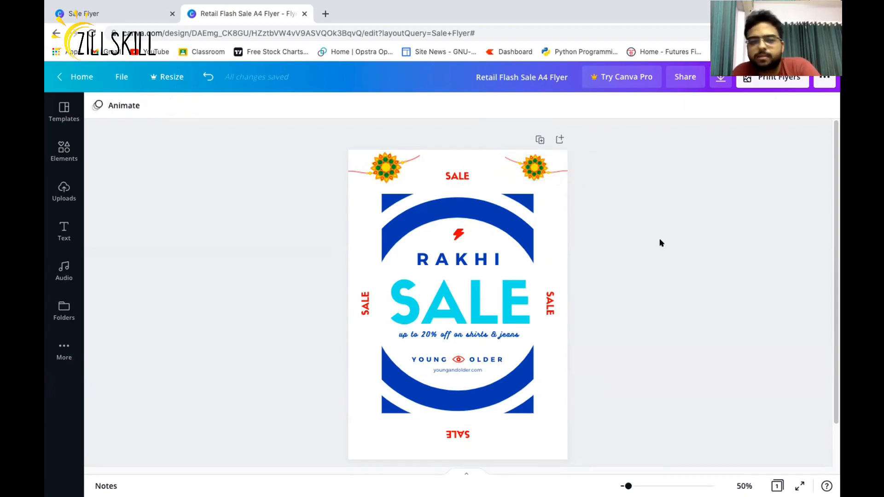
pyautogui.hotkey('ctrl', '+')
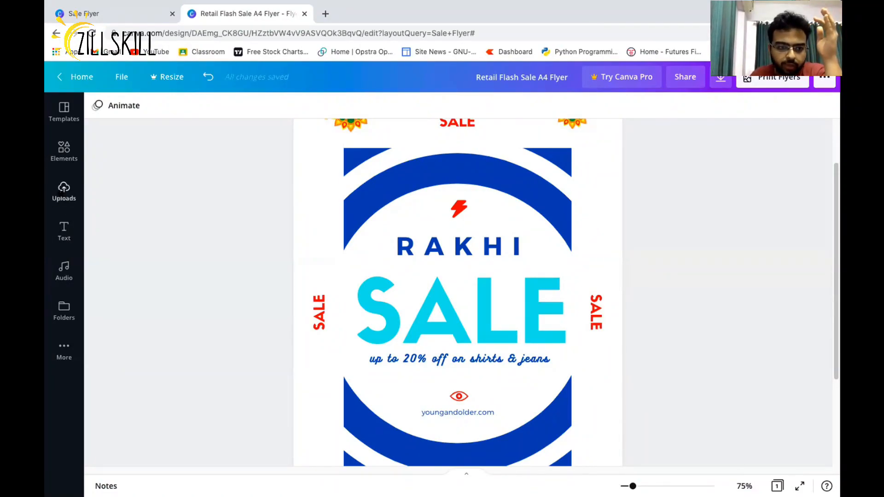
# Step: Look over the media upload sources and browse the device's Desktop and R Studio folders without uploading a file
pyautogui.click(64, 190)
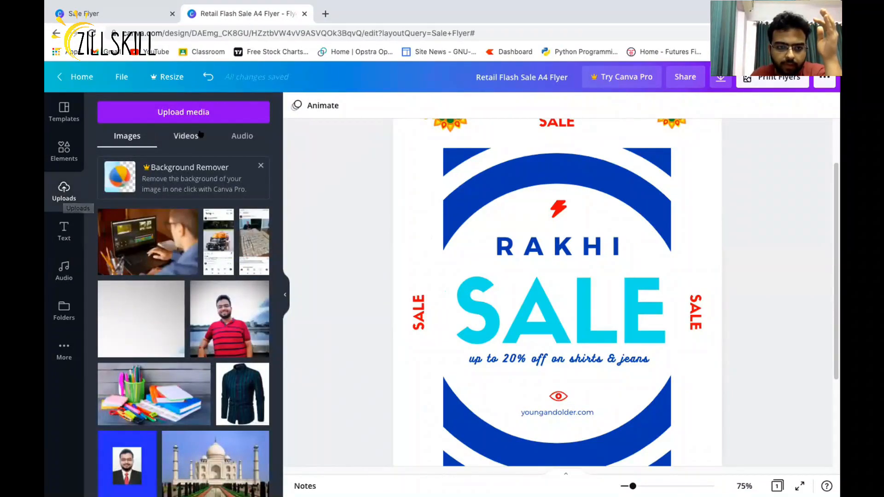
pyautogui.click(156, 111)
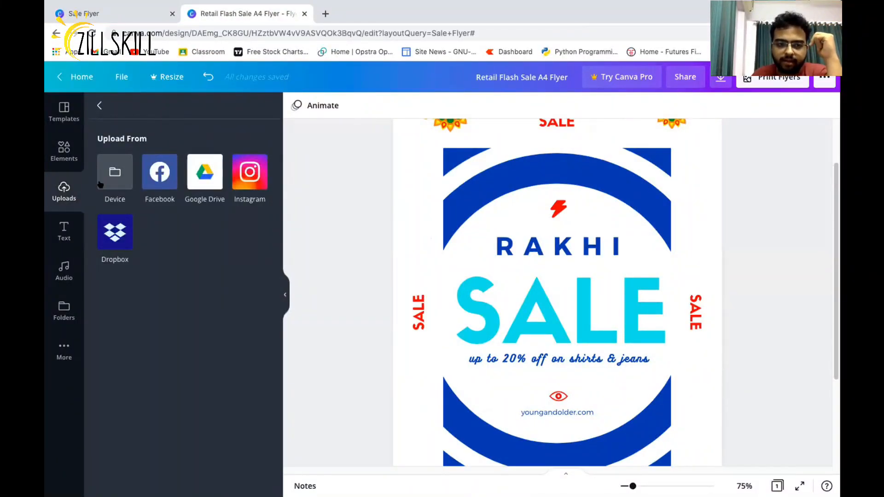
pyautogui.click(117, 175)
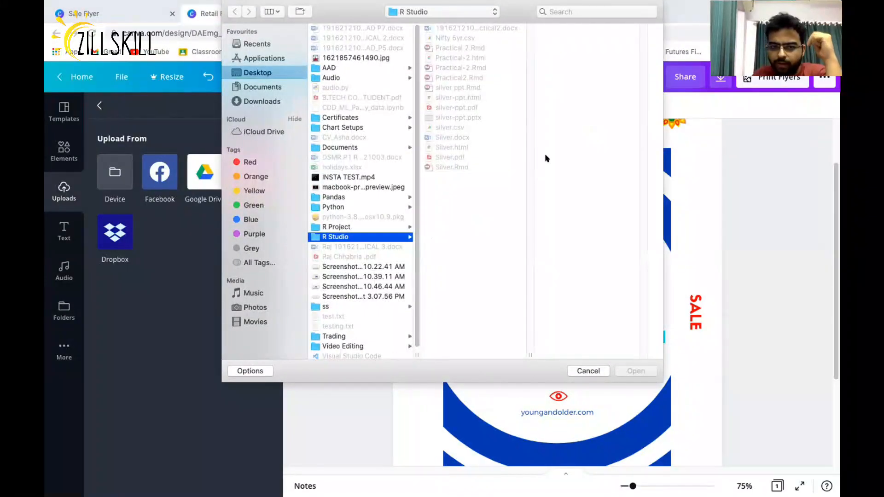
pyautogui.click(276, 73)
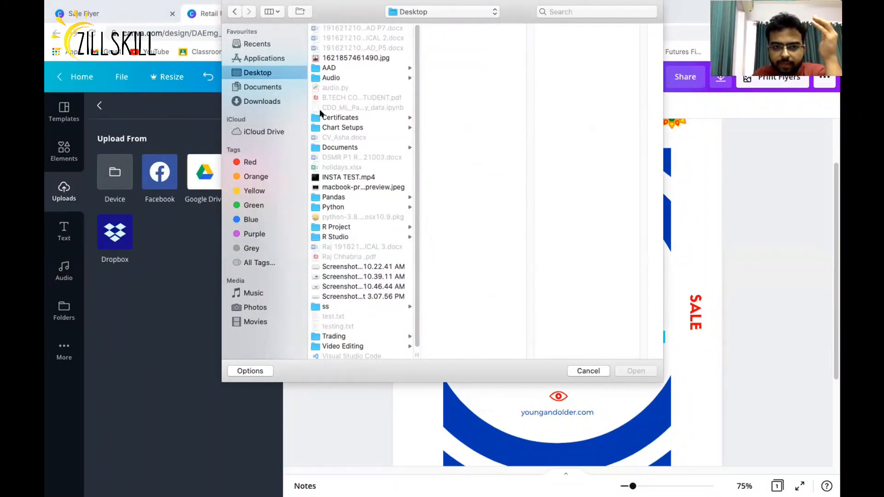
pyautogui.click(338, 237)
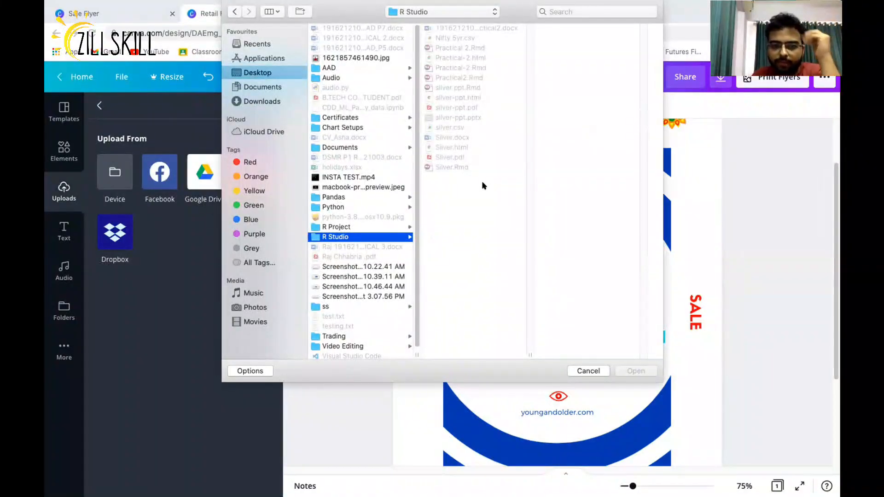
pyautogui.click(590, 371)
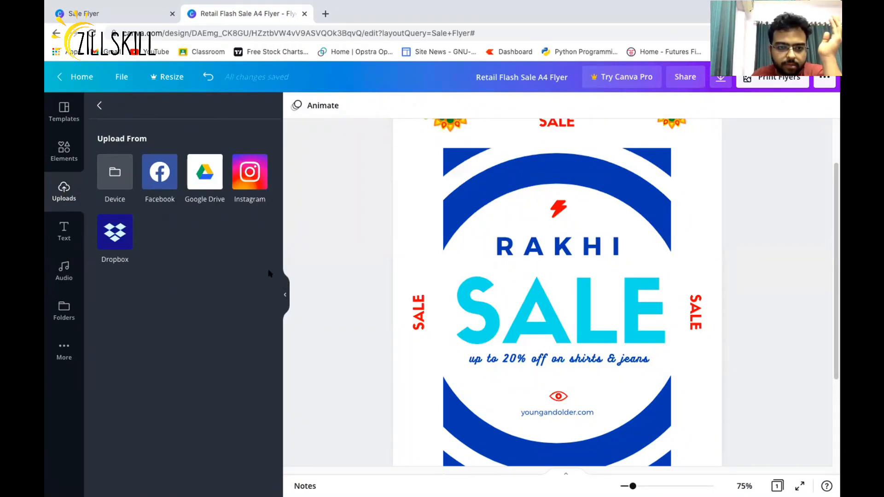
# Step: Try placing the uploaded Taj Mahal photo over the lower part of the flyer and delete it again
pyautogui.click(97, 105)
pyautogui.scroll(-2, 167, 311)
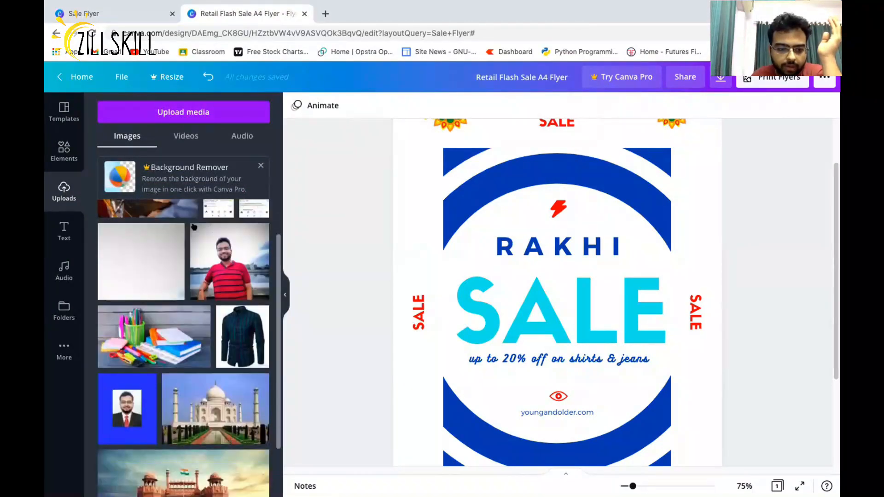
pyautogui.moveTo(256, 353); pyautogui.dragTo(498, 372)
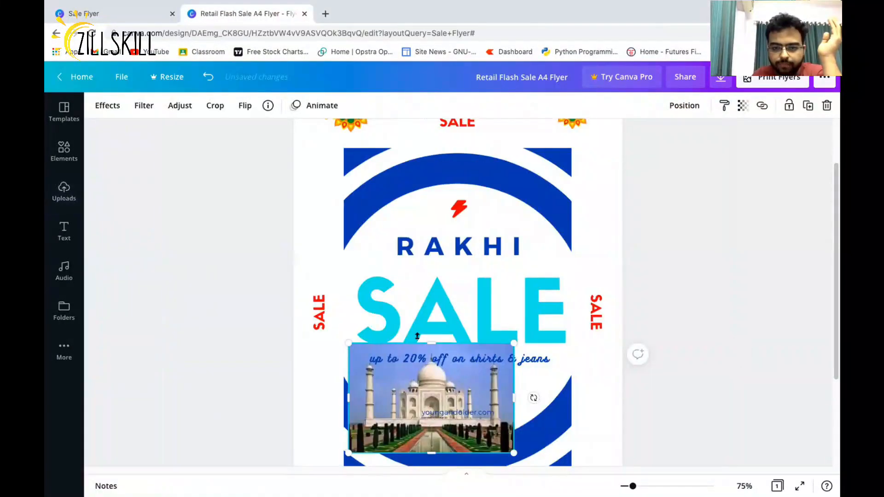
pyautogui.click(285, 297)
pyautogui.moveTo(440, 392); pyautogui.dragTo(453, 410)
pyautogui.press('Delete')
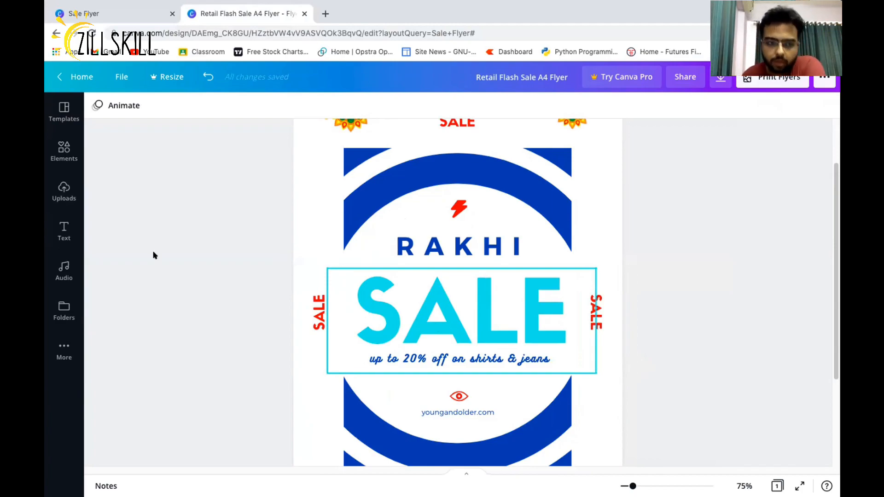
pyautogui.scroll(-1, 155, 255)
pyautogui.click(64, 191)
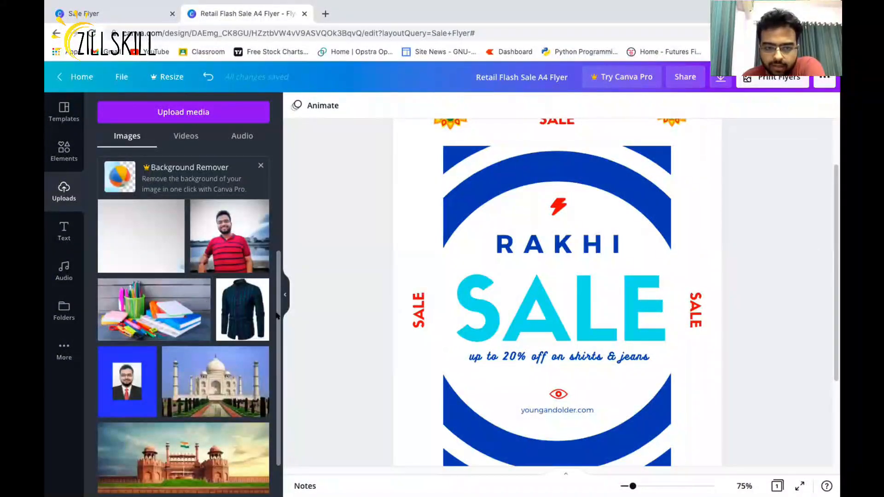
pyautogui.click(284, 298)
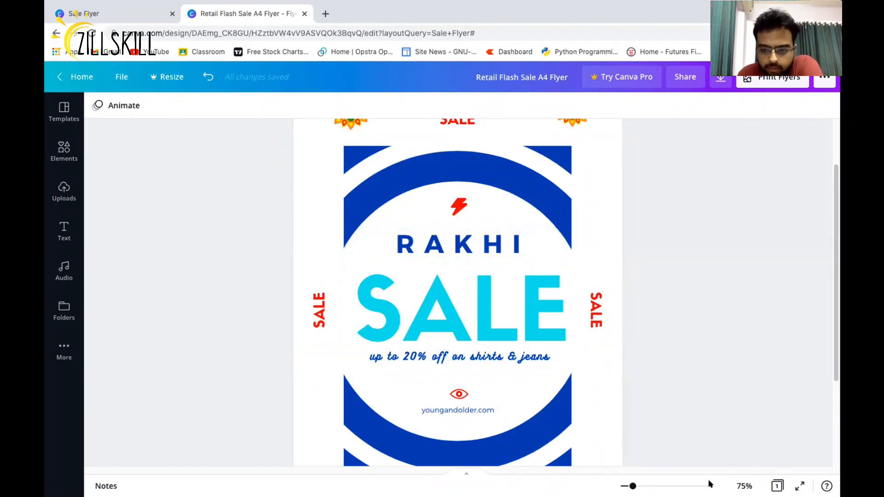
# Step: Look through the page animations offered for the flyer, including Photo Zoom and Photo Flow
pyautogui.moveTo(633, 486); pyautogui.dragTo(629, 487)
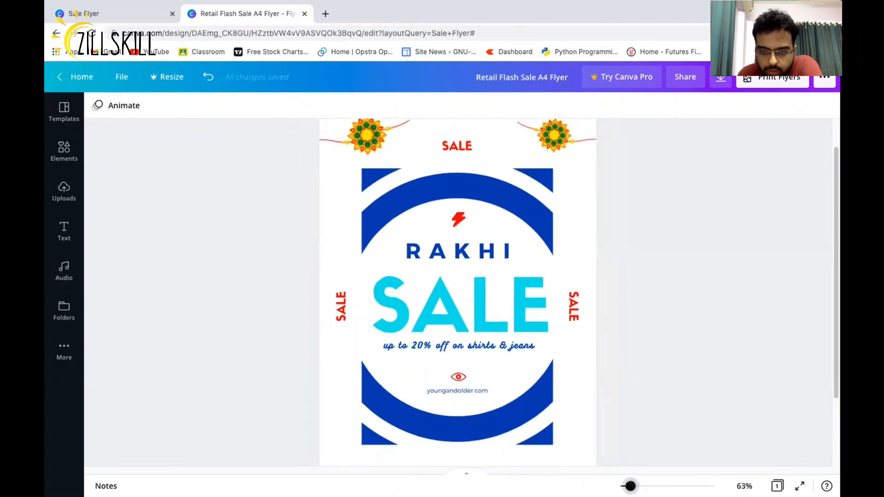
pyautogui.click(104, 107)
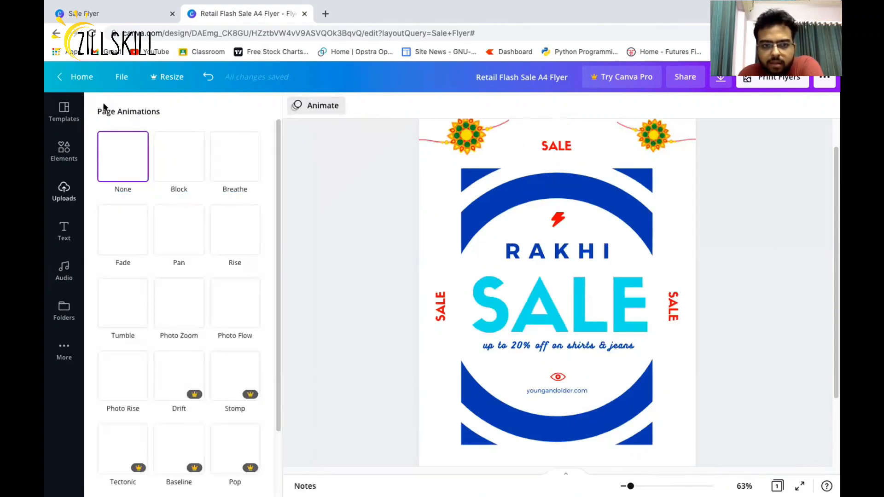
pyautogui.click(186, 306)
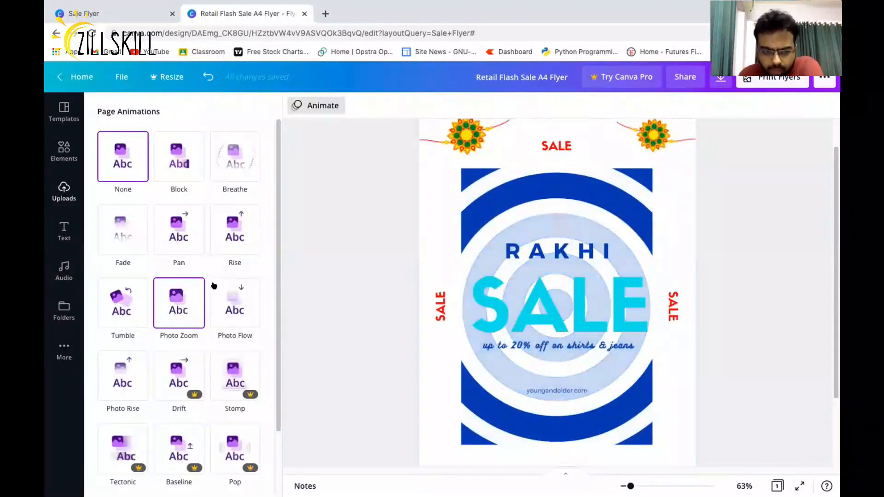
pyautogui.click(213, 286)
pyautogui.scroll(-2, 211, 282)
pyautogui.scroll(2, 210, 281)
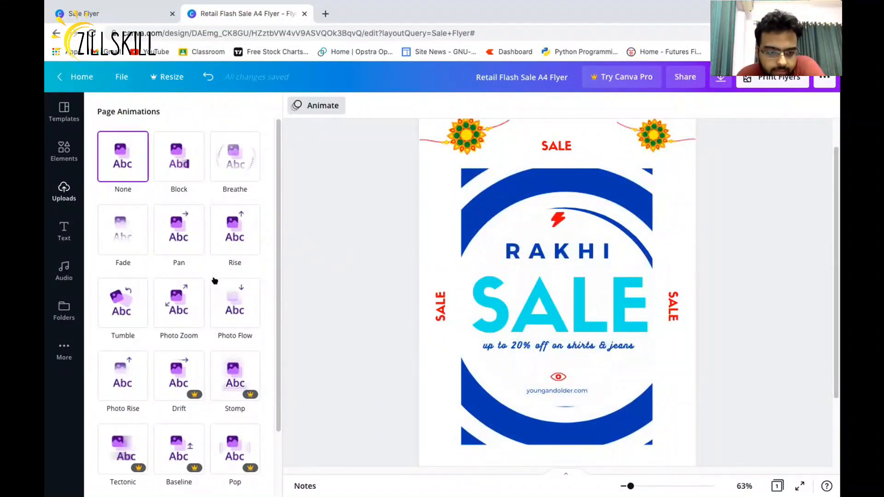
# Step: Apply the Tumble page animation to the flyer and play its preview
pyautogui.click(119, 303)
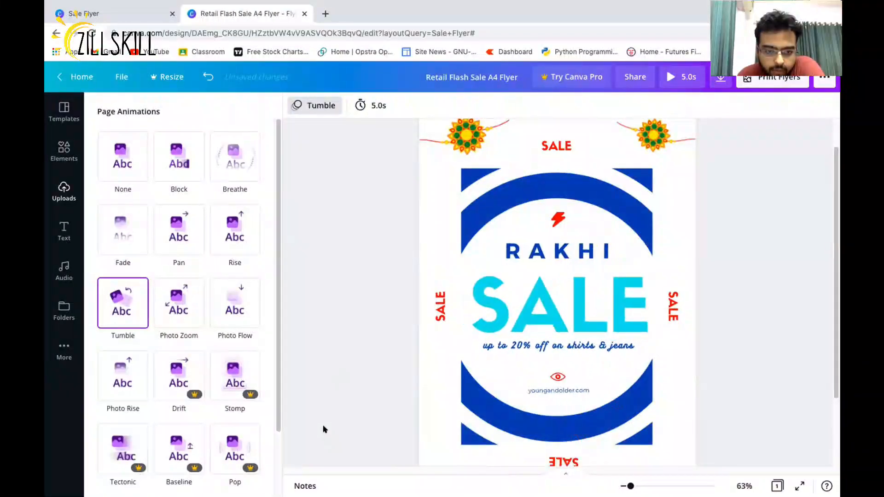
pyautogui.click(683, 79)
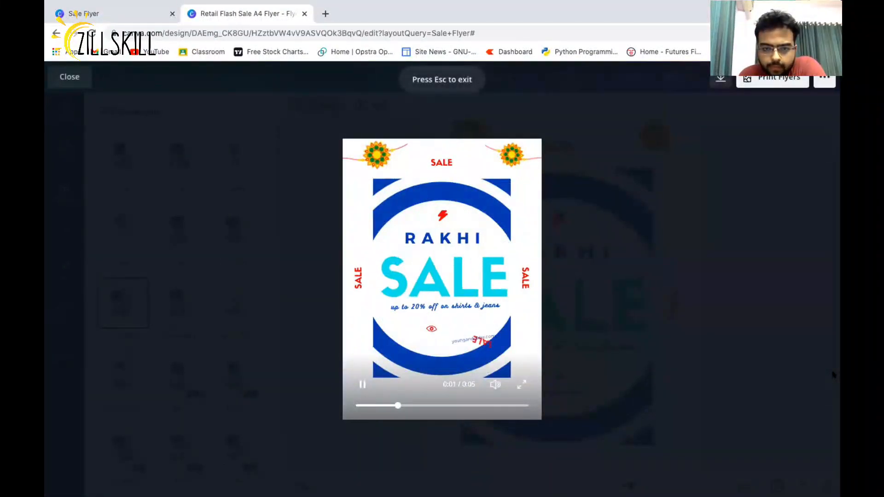
pyautogui.press('Escape')
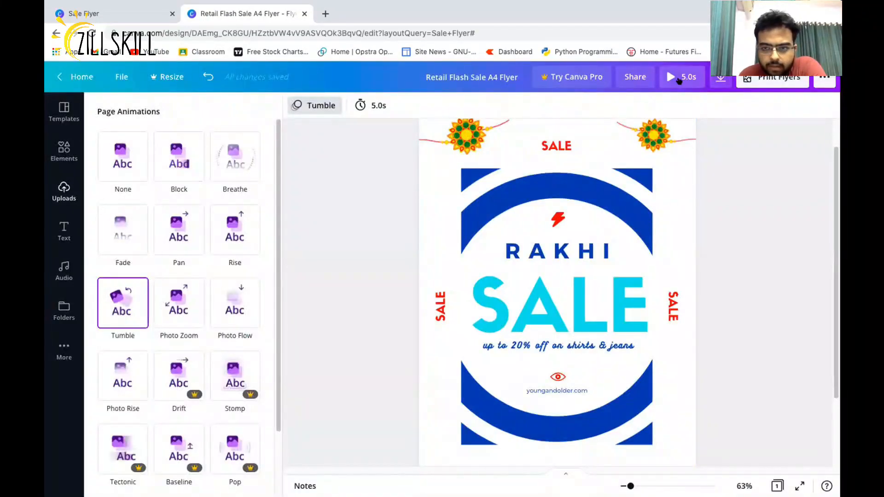
pyautogui.click(680, 79)
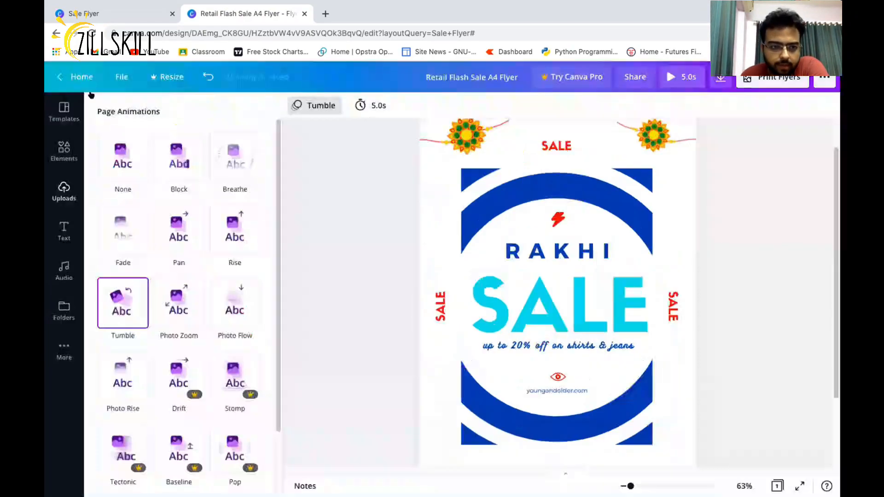
# Step: Apply the Pan page animation to the flyer and play its preview
pyautogui.click(177, 230)
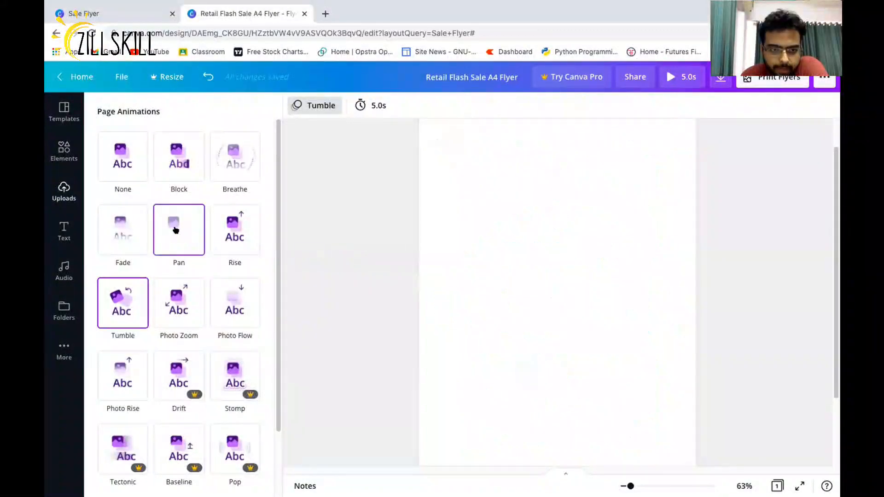
pyautogui.click(678, 81)
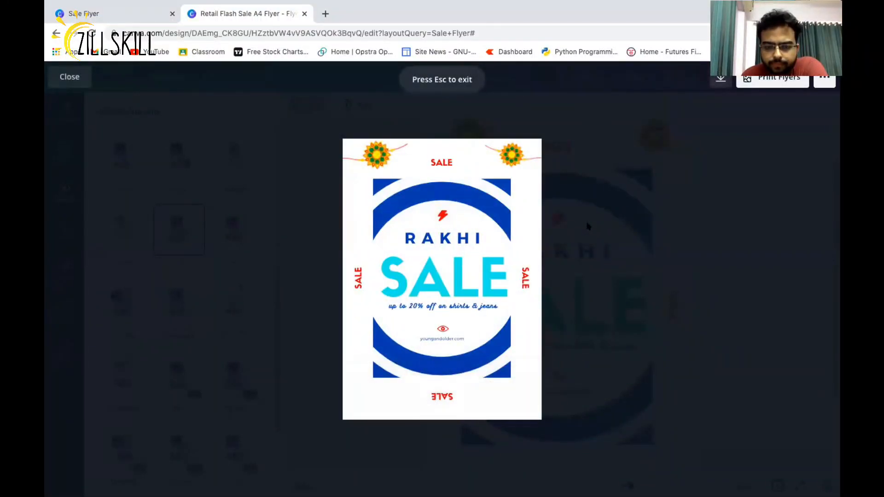
pyautogui.click(69, 76)
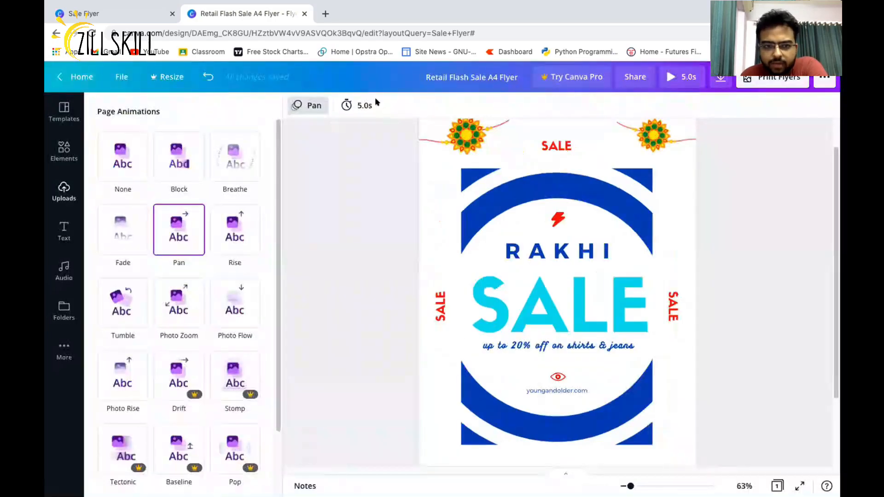
# Step: Set the page's animation timing to 3 seconds and preview the flyer
pyautogui.click(356, 104)
pyautogui.click(369, 245)
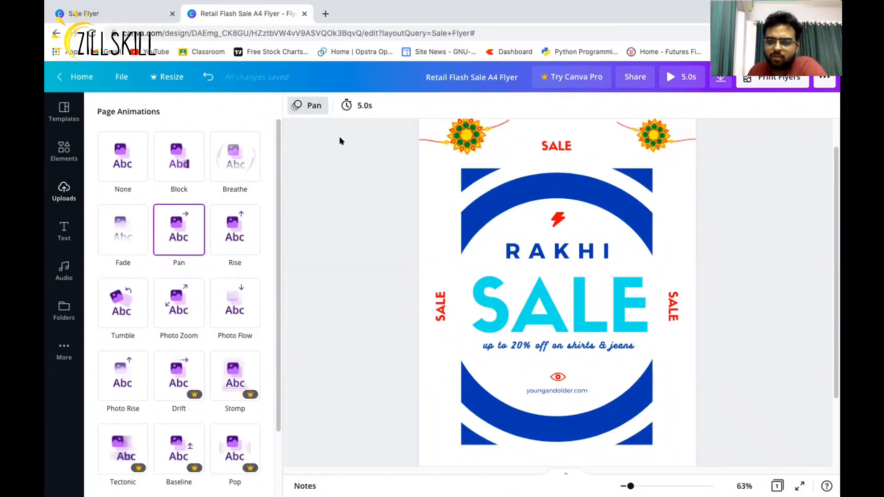
pyautogui.click(356, 108)
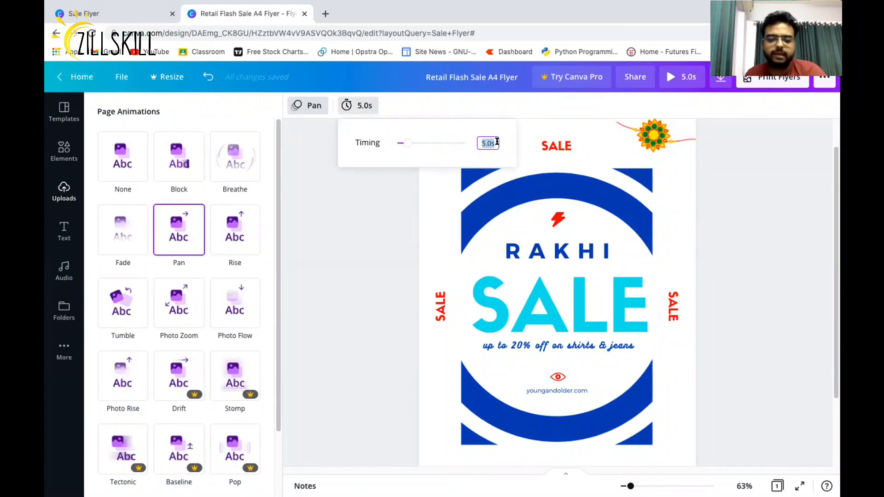
pyautogui.write('3')
pyautogui.press('Return')
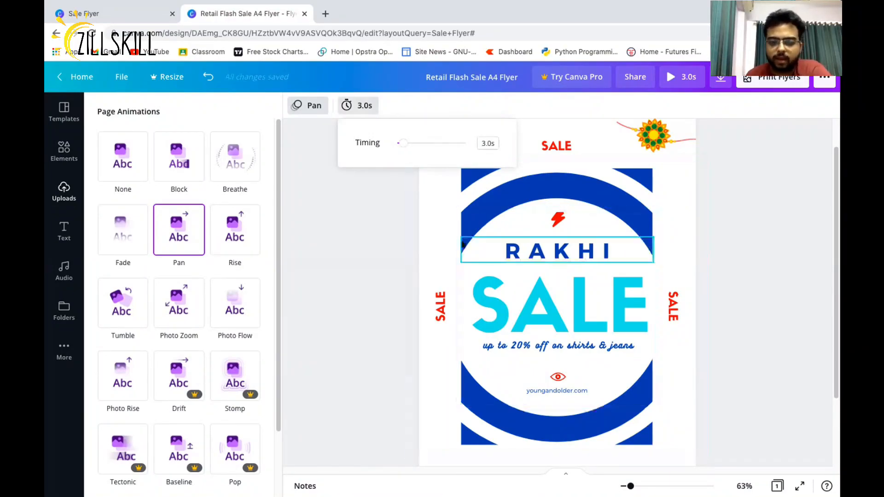
pyautogui.click(685, 78)
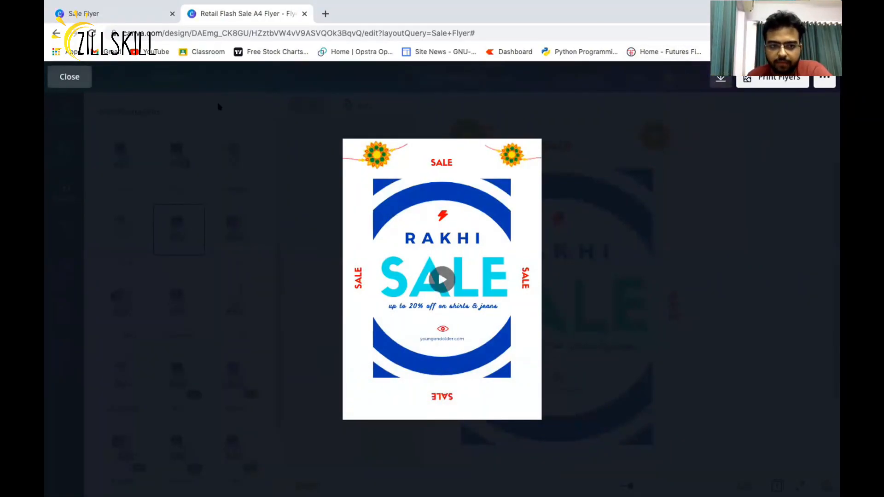
pyautogui.press('Escape')
# Step: Set the page's animation timing to 2 seconds and play the flyer's preview
pyautogui.click(357, 105)
pyautogui.write('2')
pyautogui.press('Return')
pyautogui.click(374, 267)
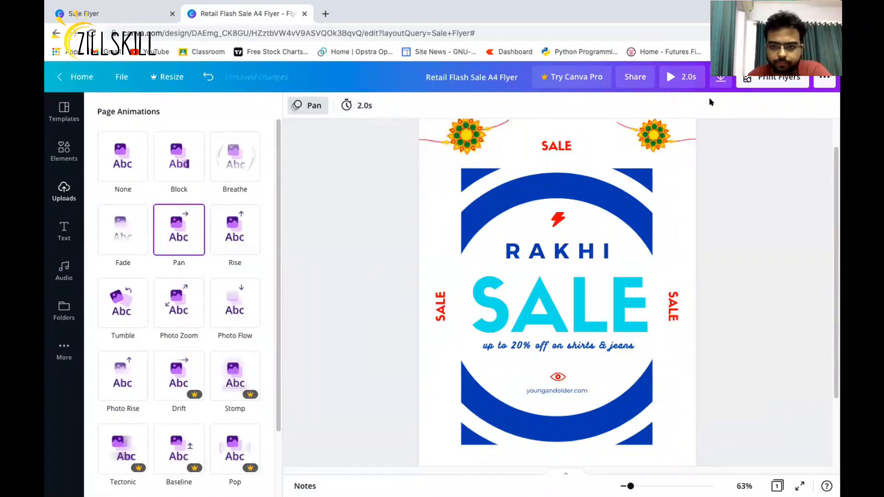
pyautogui.click(688, 72)
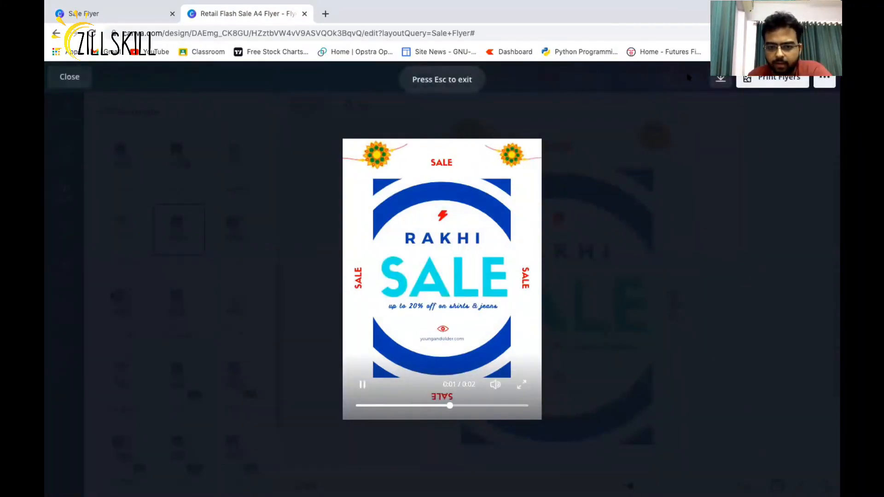
pyautogui.click(70, 77)
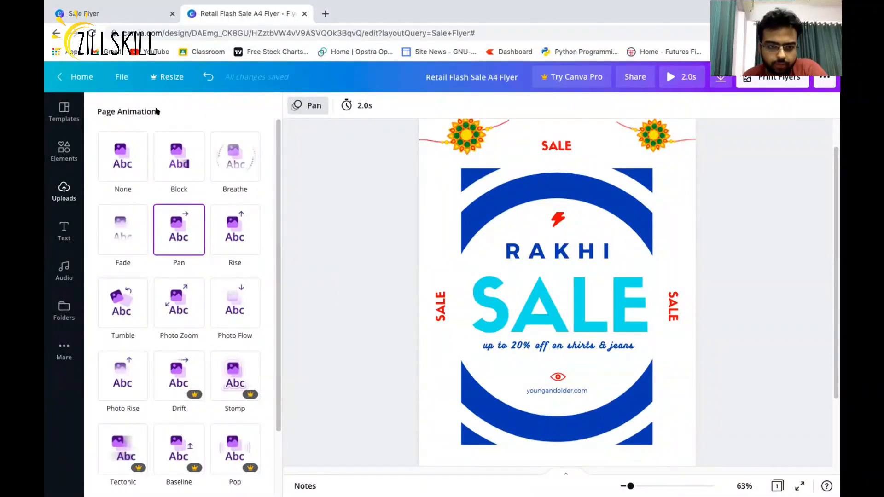
# Step: Browse the audio library and add the recently used track Video Game Blockbuster to the flyer
pyautogui.click(311, 167)
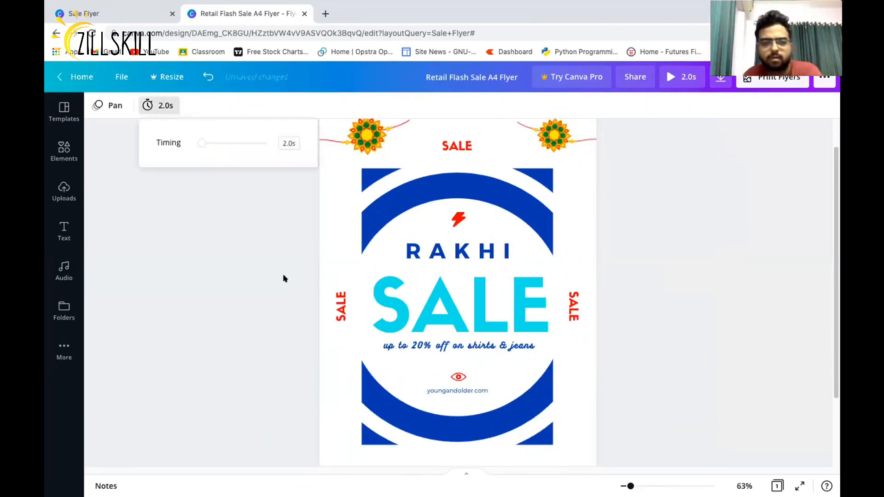
pyautogui.click(49, 275)
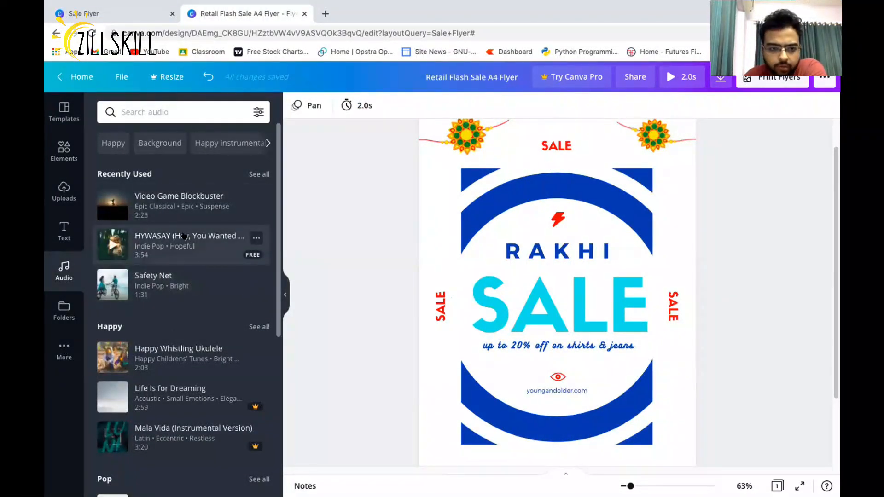
pyautogui.scroll(-6, 179, 230)
pyautogui.scroll(6, 179, 238)
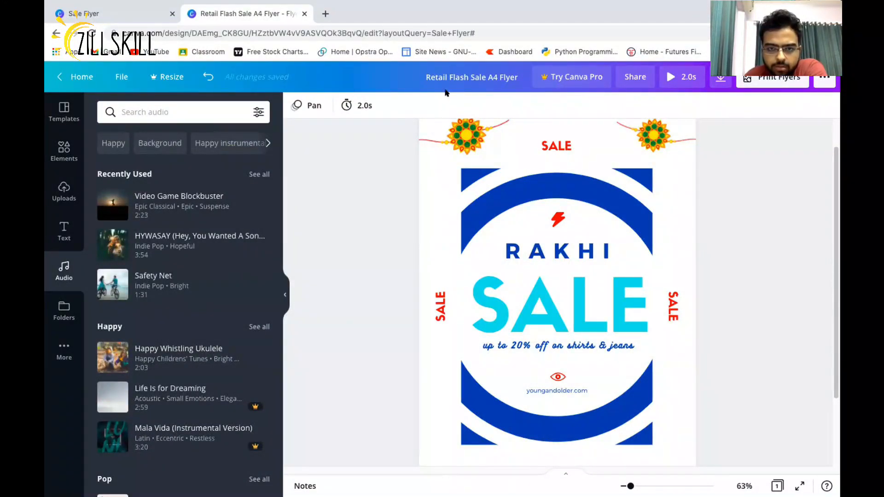
pyautogui.click(179, 208)
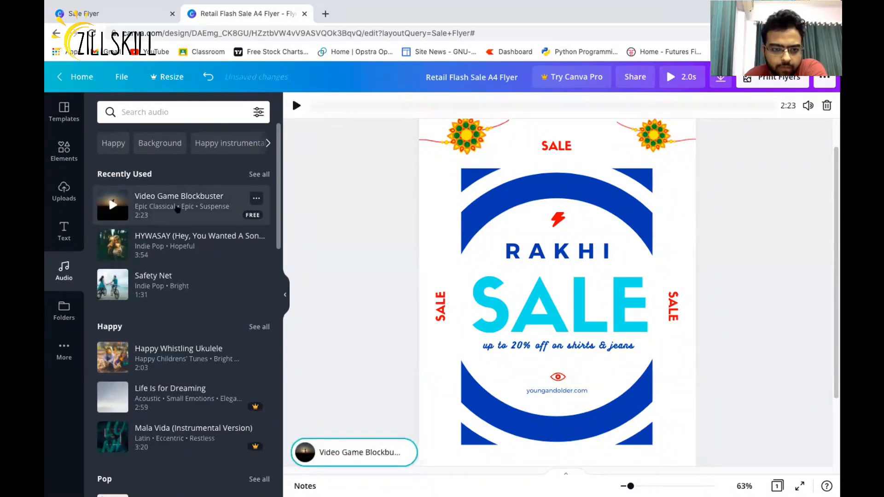
# Step: Hide the audio library and shift the soundtrack's played section to start at about 48 seconds, listening to the chosen part
pyautogui.click(285, 295)
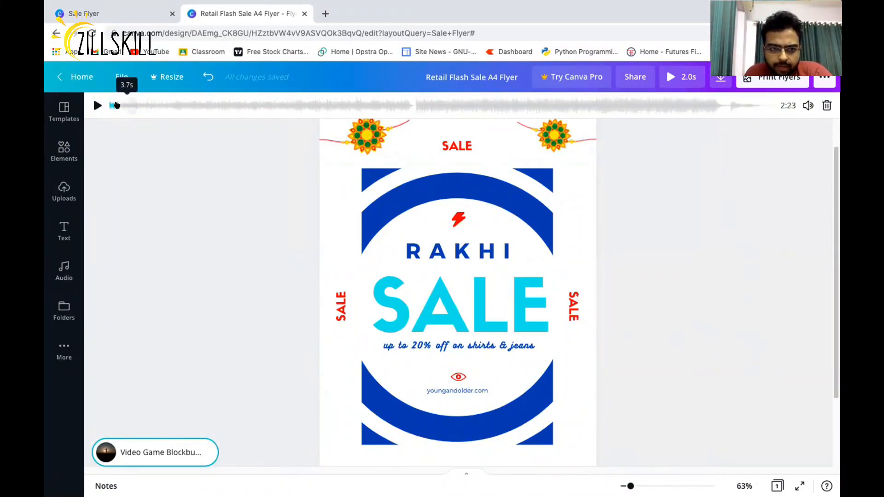
pyautogui.click(478, 103)
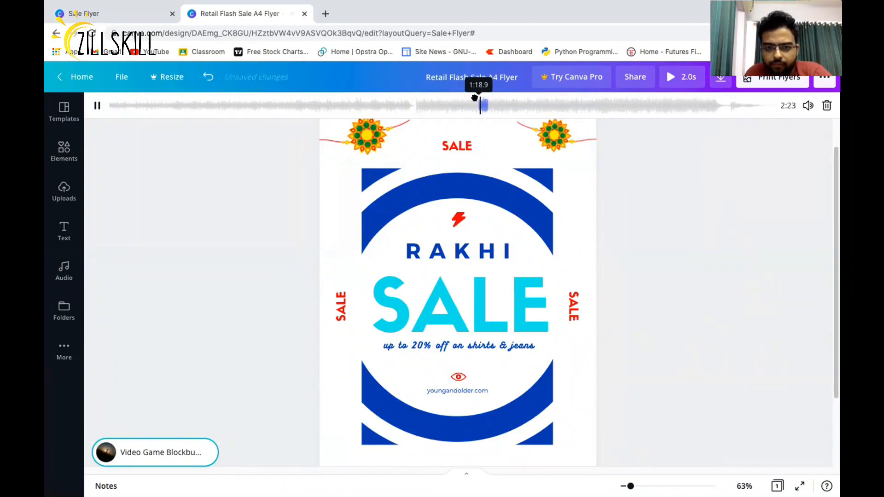
pyautogui.click(97, 105)
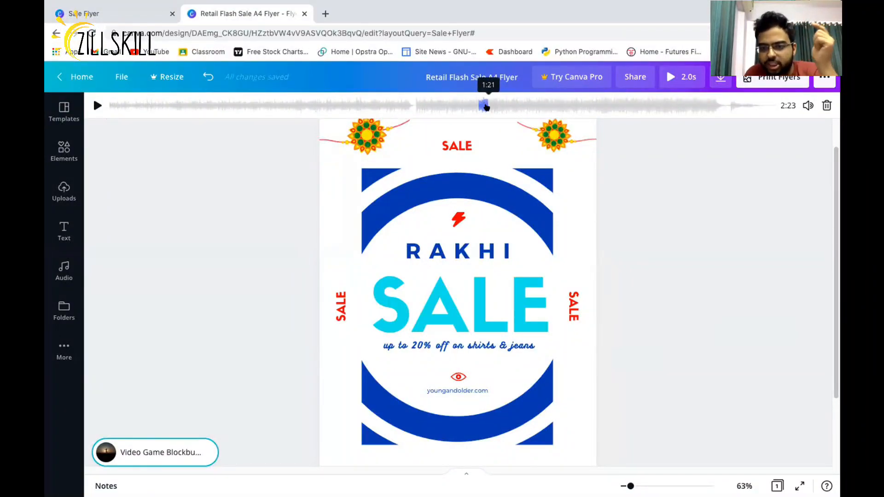
pyautogui.moveTo(488, 109); pyautogui.dragTo(331, 106)
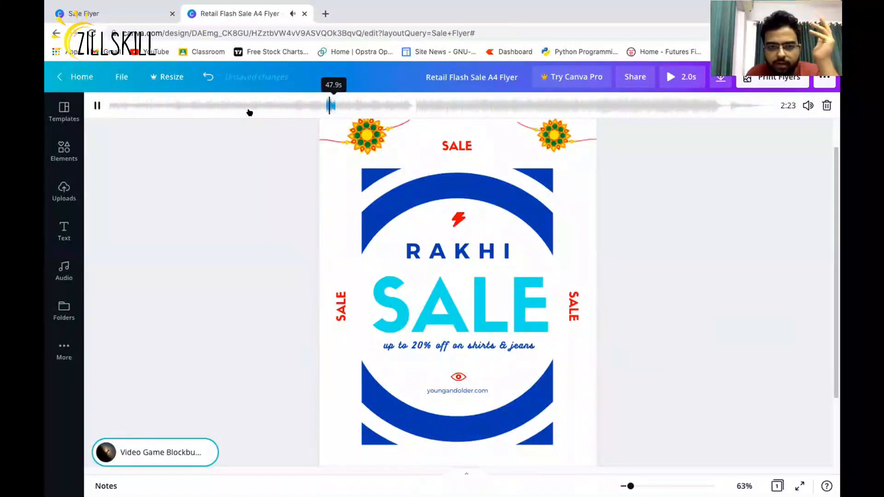
pyautogui.click(97, 106)
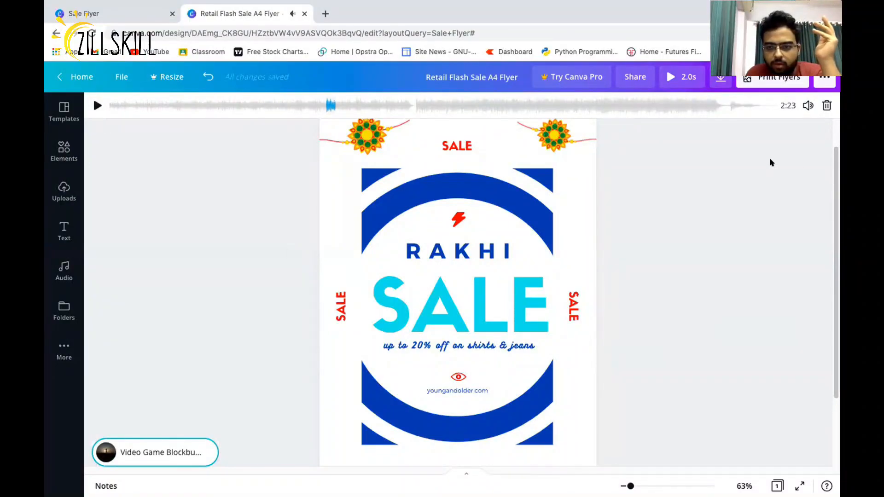
# Step: Play the flyer's full preview twice to check the Pan animation with the selected audio section, and close it
pyautogui.click(681, 80)
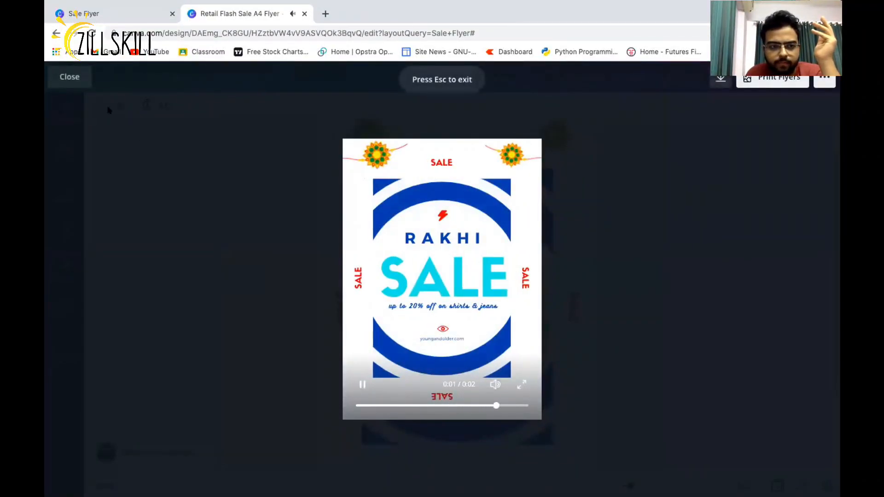
pyautogui.click(70, 77)
pyautogui.click(682, 76)
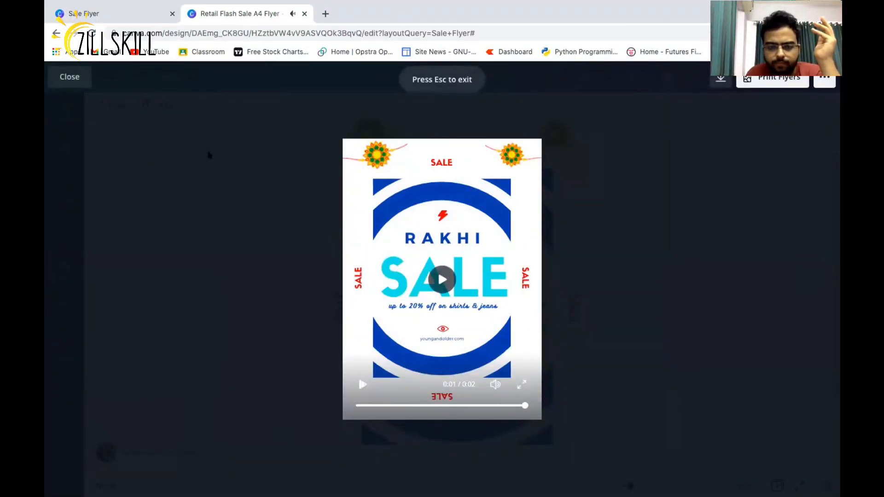
pyautogui.press('Escape')
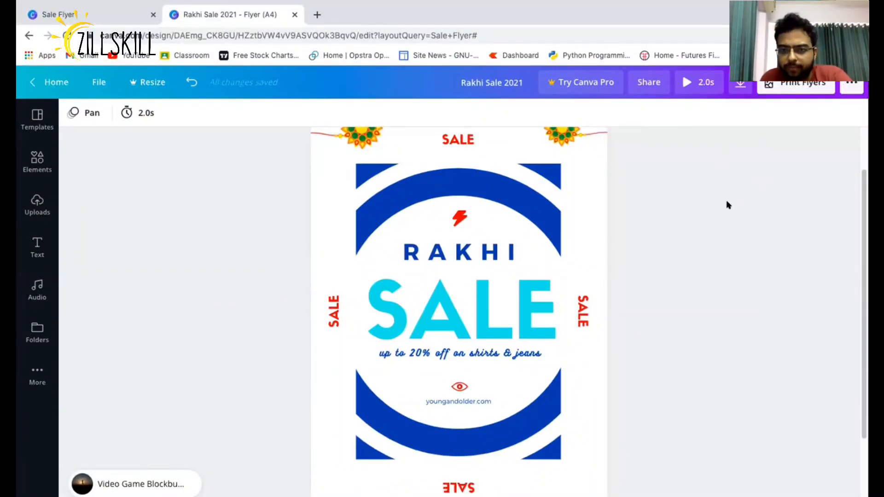
# Step: Examine the file types available for downloading the flyer, including MP4 Video, and close the download options
pyautogui.click(740, 85)
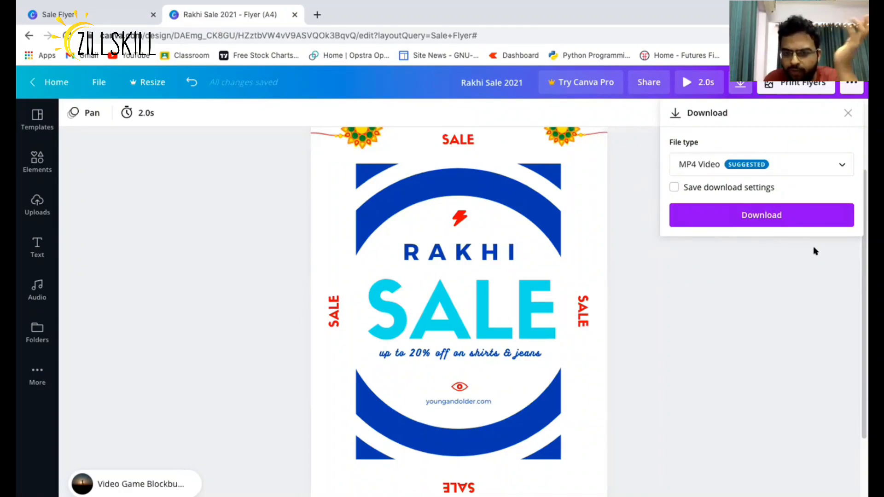
pyautogui.click(798, 164)
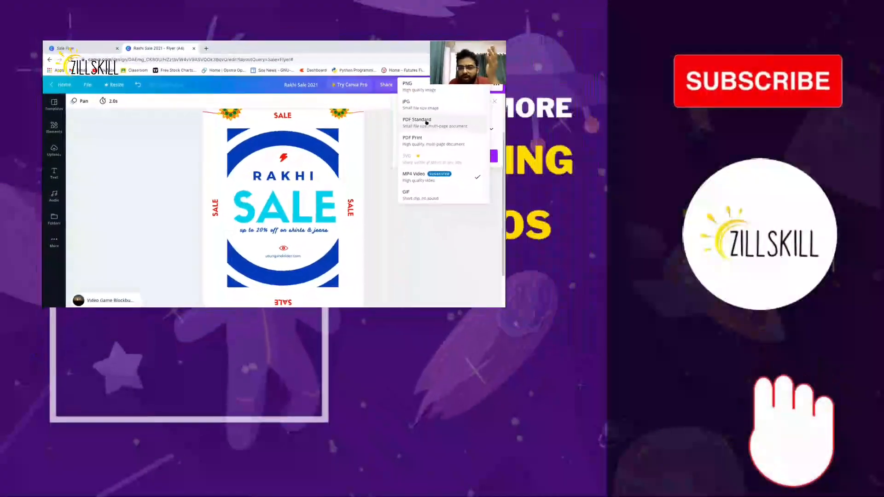
pyautogui.click(385, 187)
pyautogui.click(265, 143)
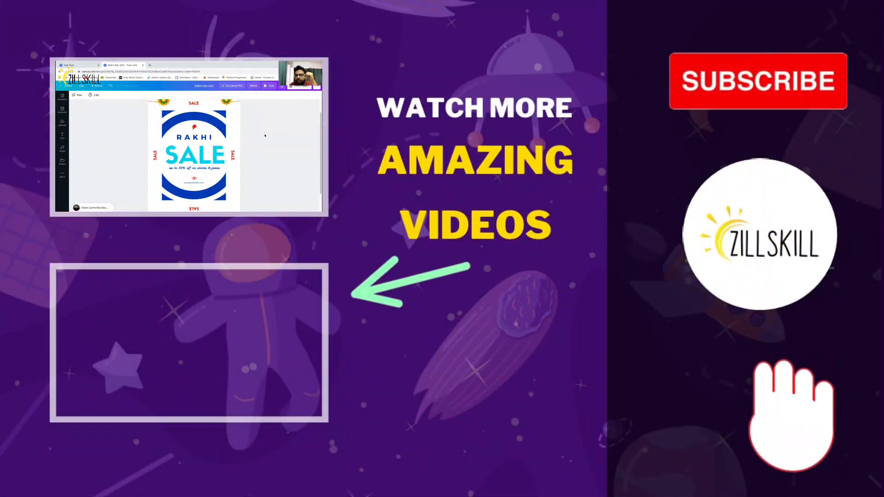